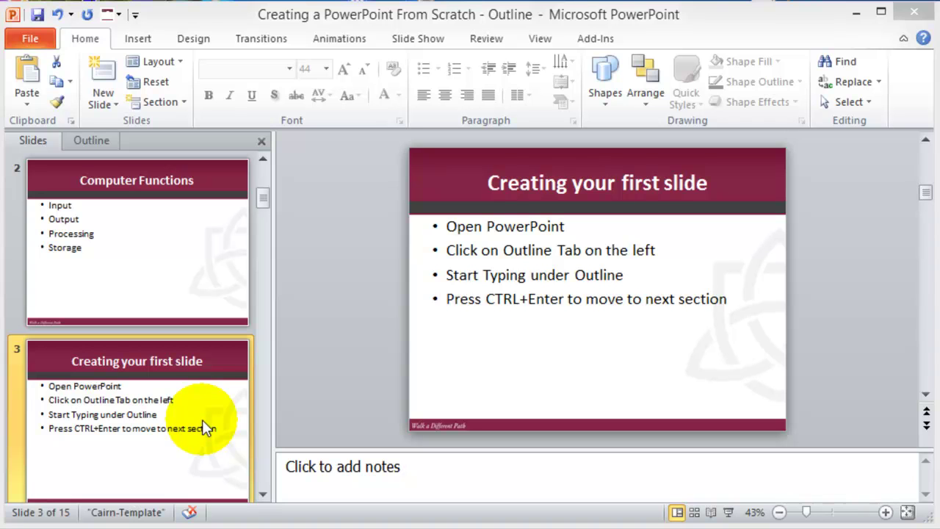
click(522, 276)
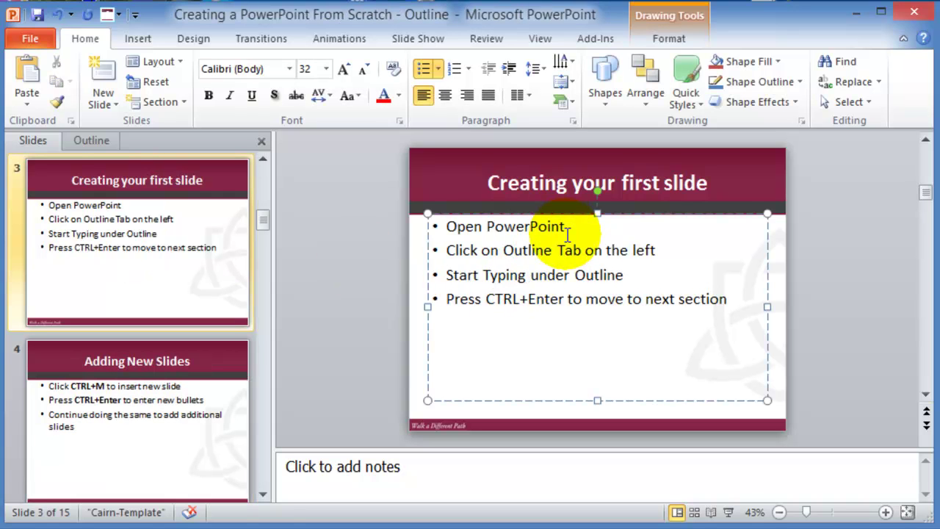
drag(565, 226, 441, 226)
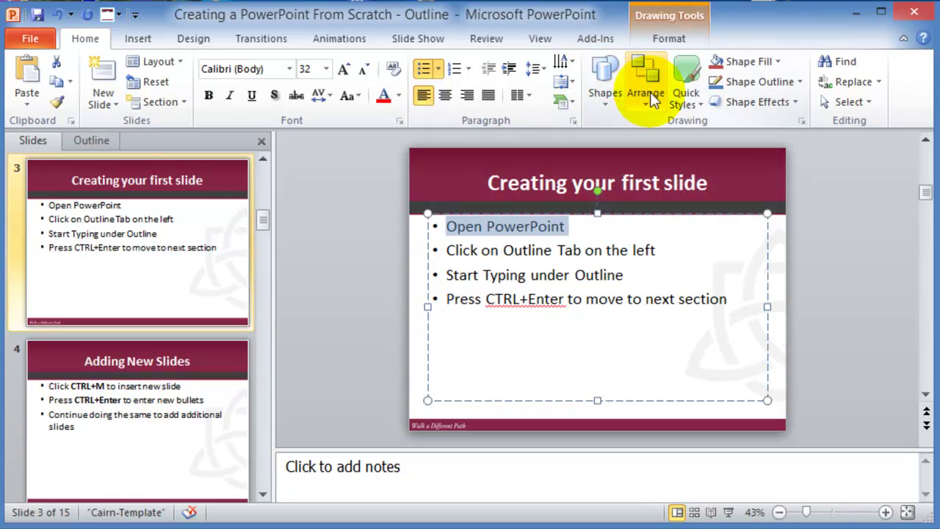
click(595, 246)
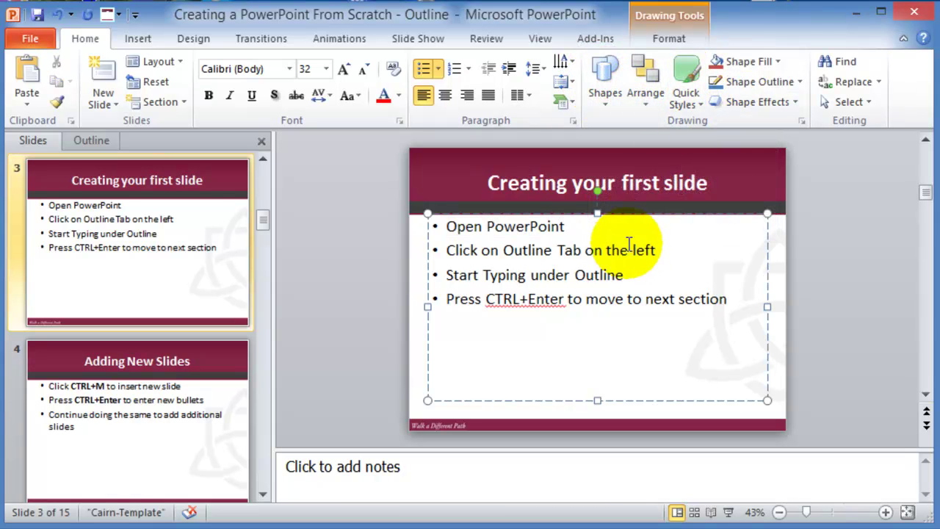
Step: Apply the red glossy shape quick style to the title box of the "Creating your first slide" slide
click(643, 180)
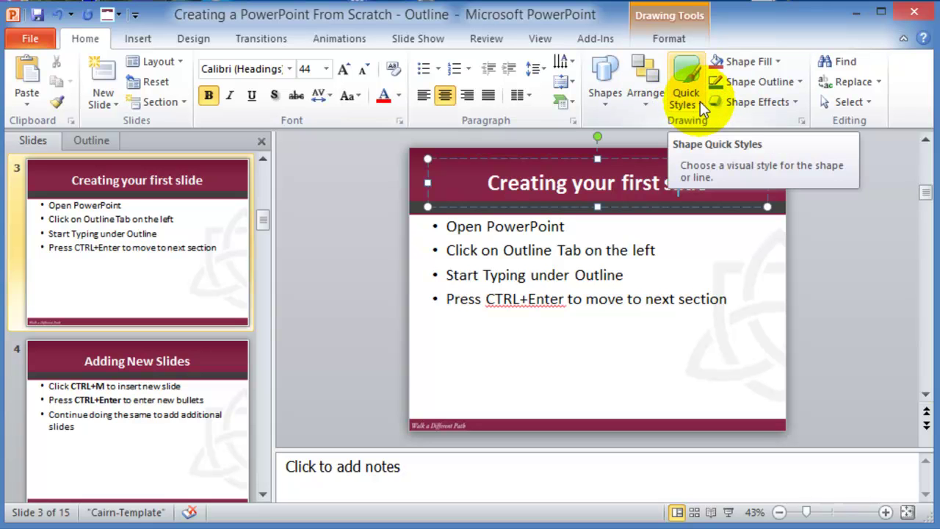
click(701, 109)
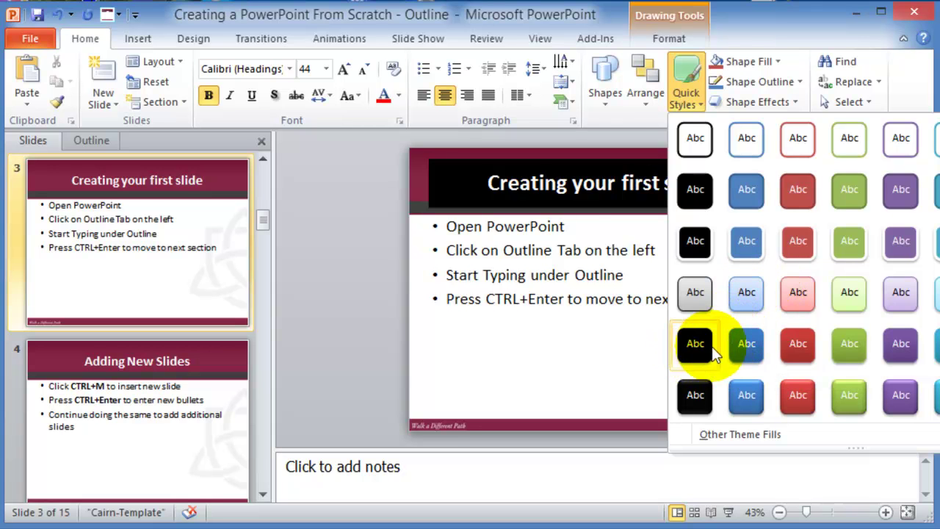
click(797, 394)
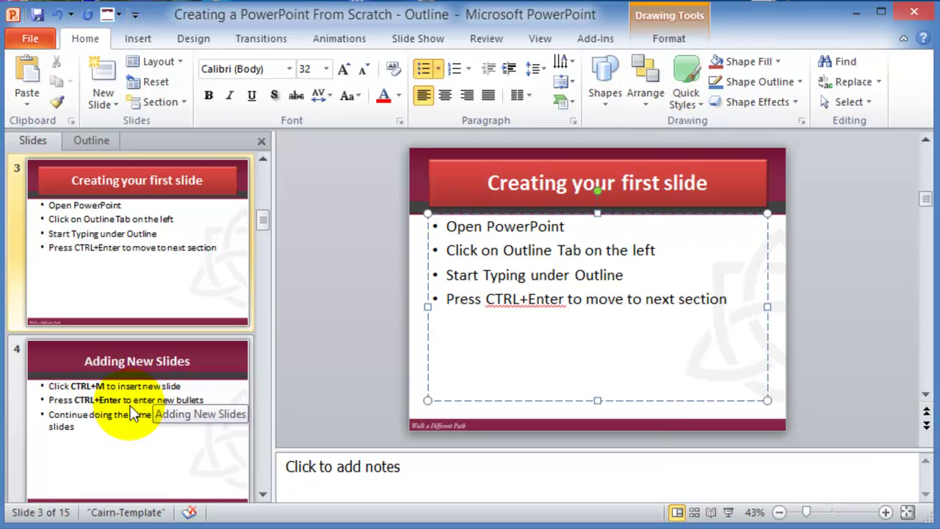
Step: Try the Two Content layout on slide 5, "Changing the slide layout"
click(133, 406)
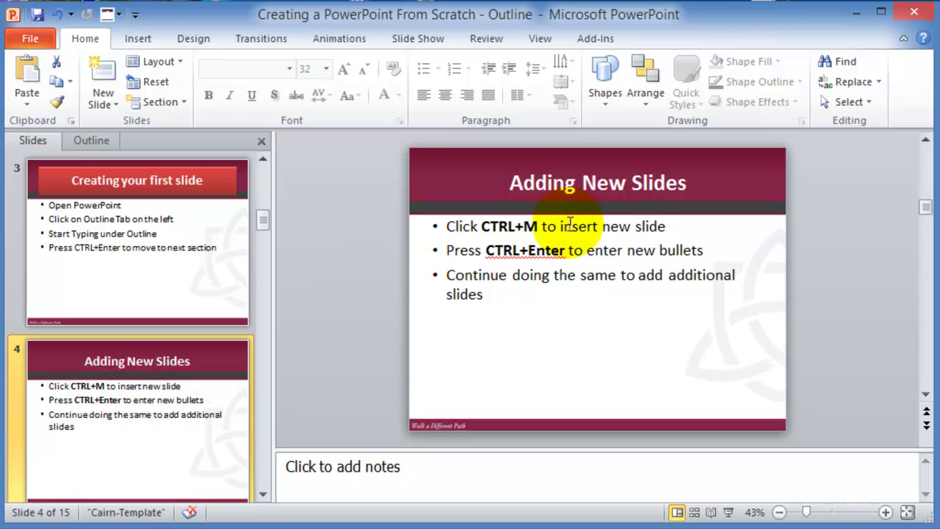
scroll(187, 411, down, 2)
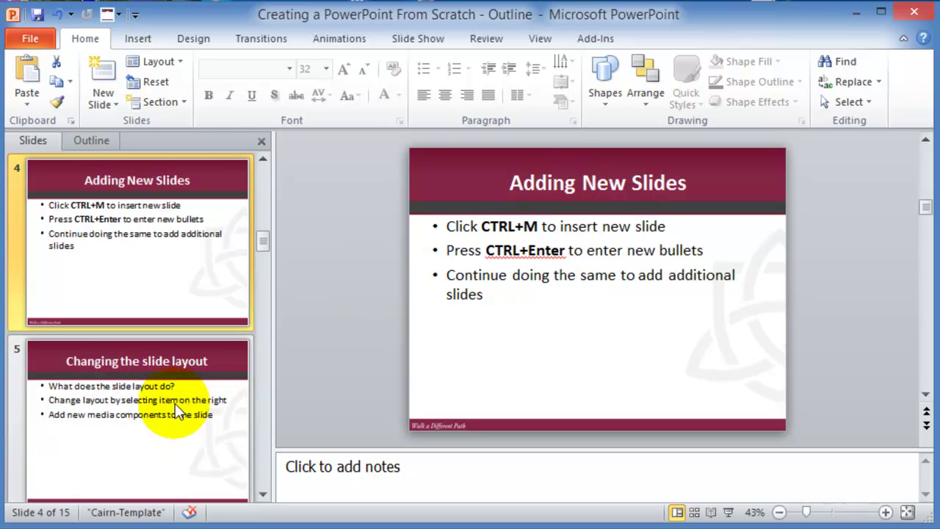
click(132, 384)
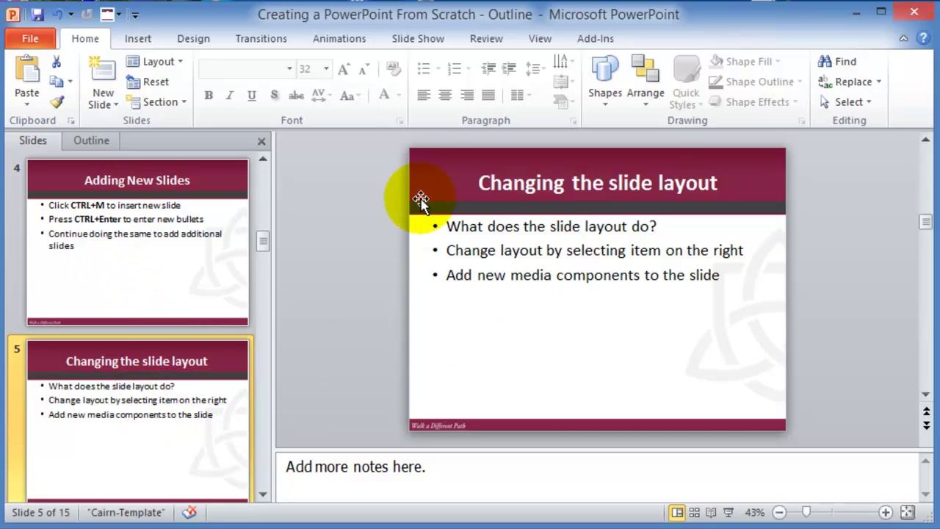
click(172, 63)
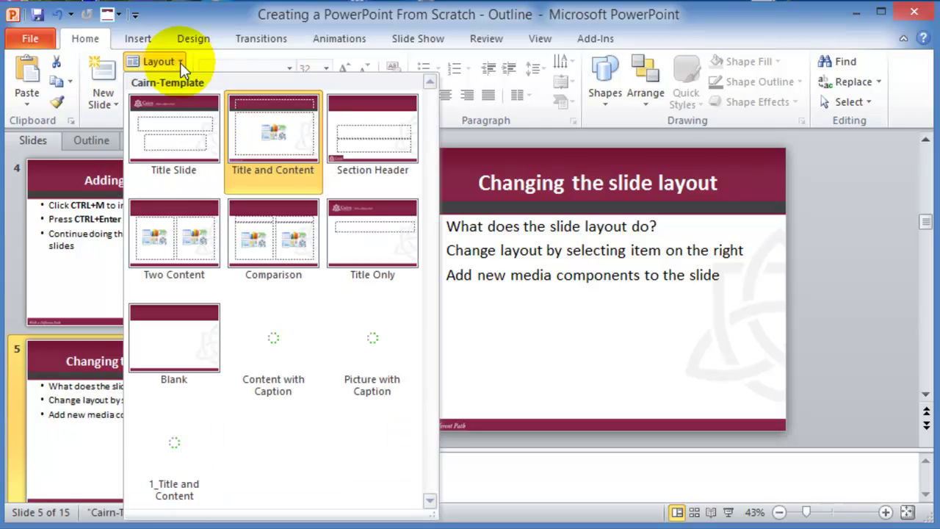
click(172, 241)
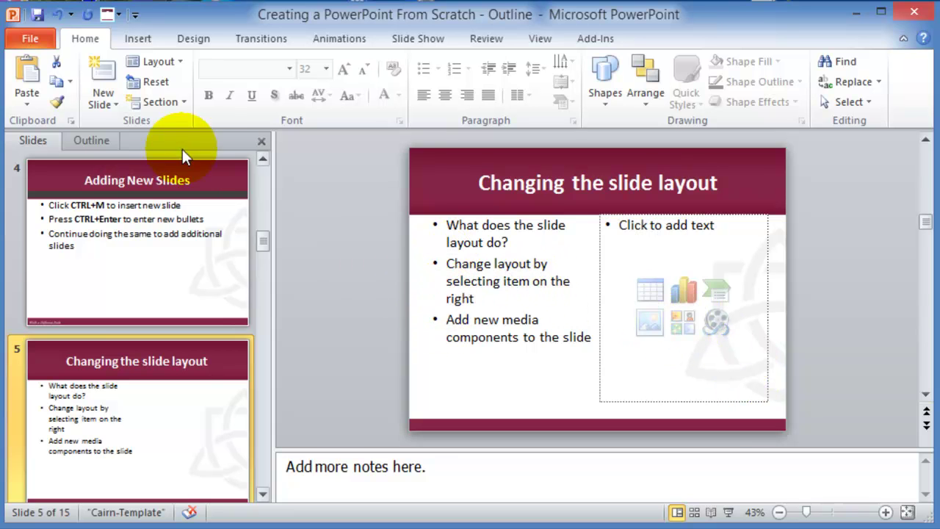
Step: Try the Comparison layout on slide 5 and return the slide to Title and Content
click(154, 62)
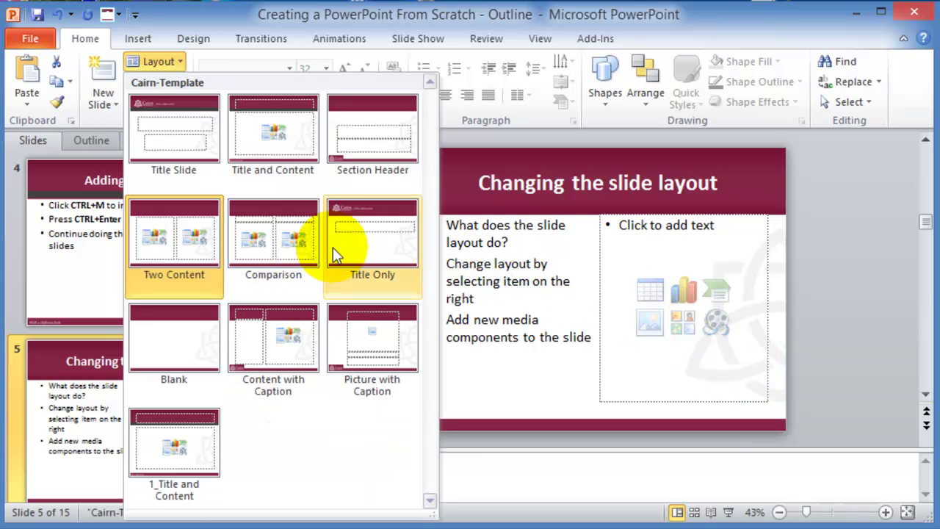
click(290, 247)
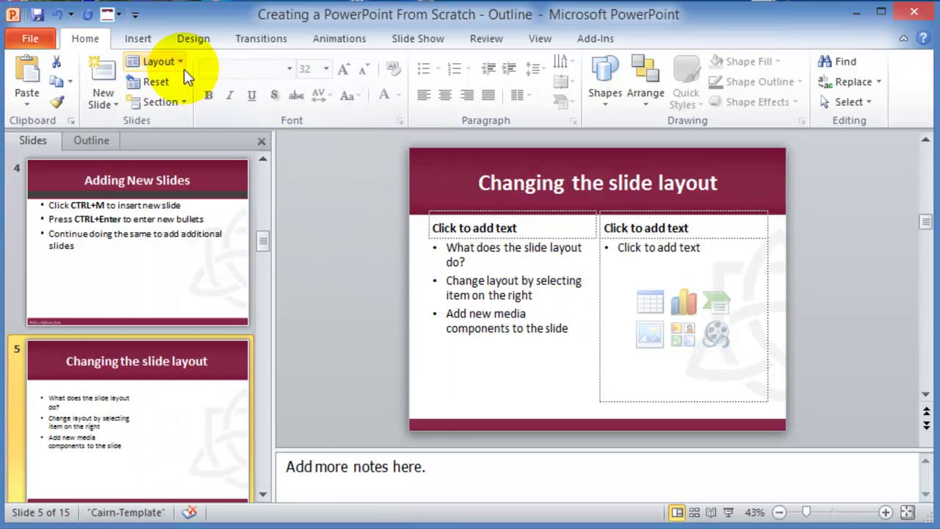
click(174, 61)
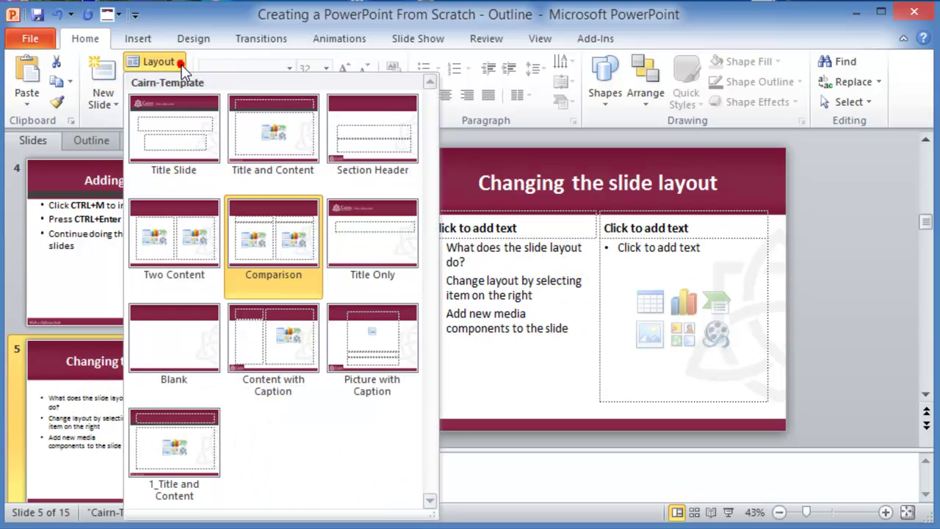
click(277, 147)
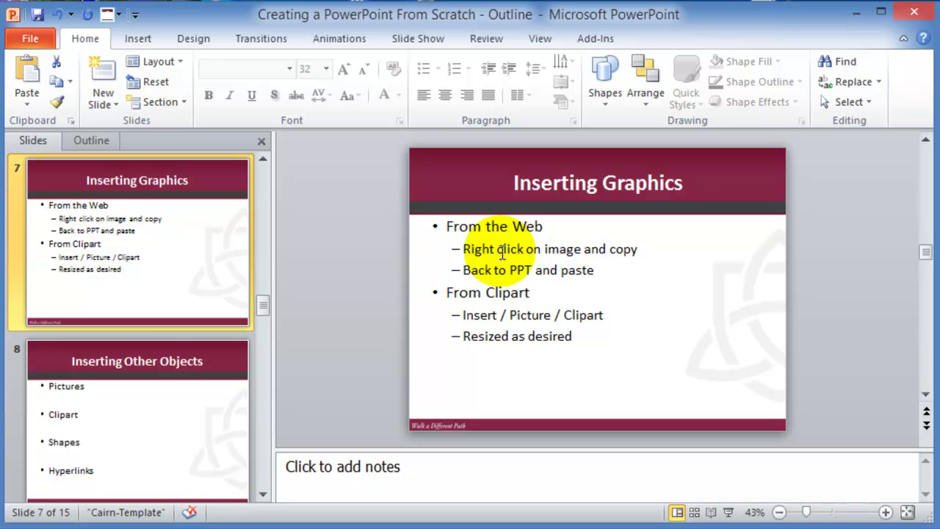
click(551, 245)
click(445, 184)
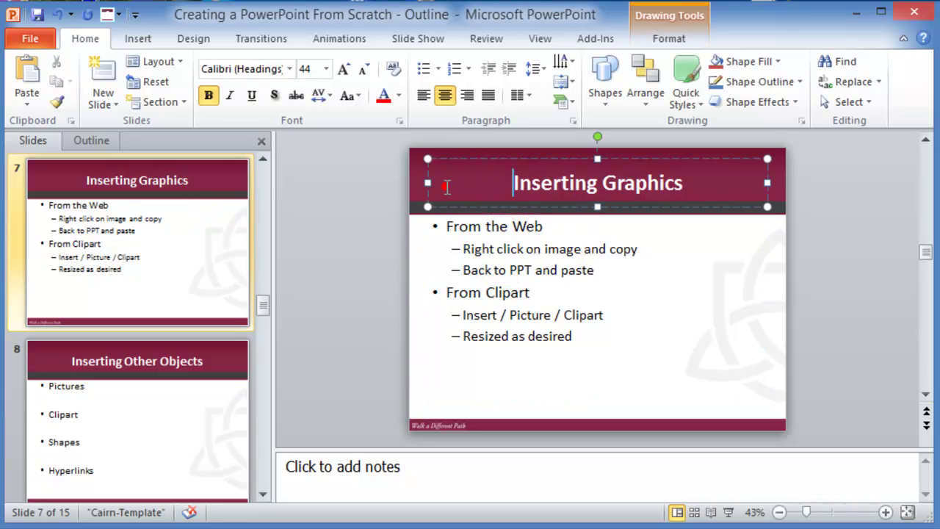
click(425, 262)
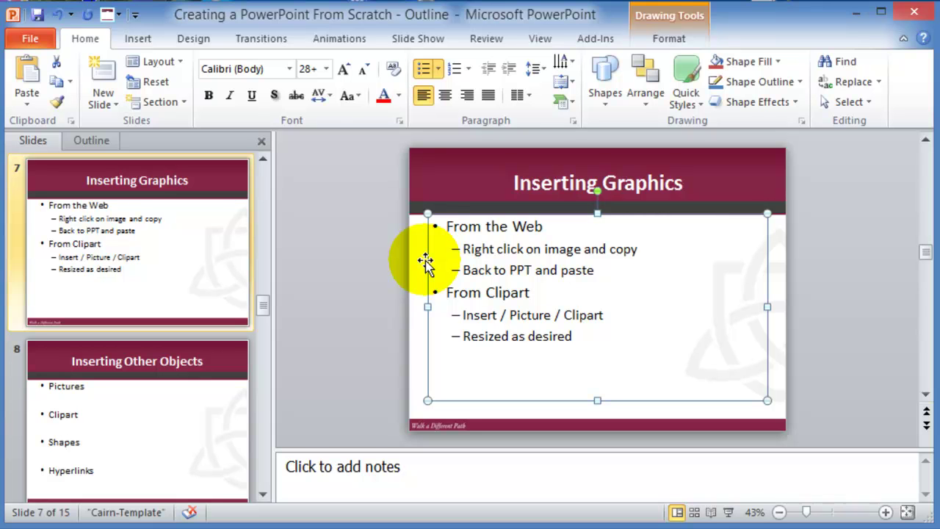
click(139, 40)
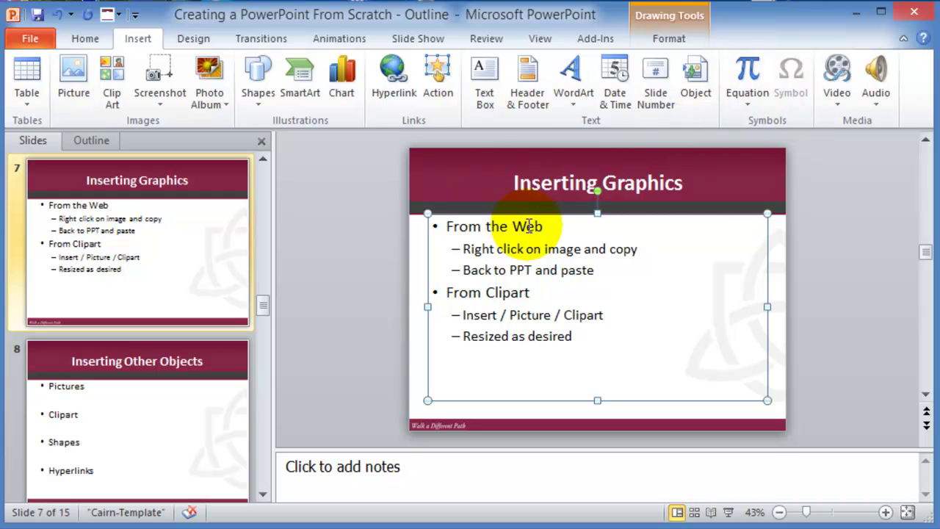
click(416, 288)
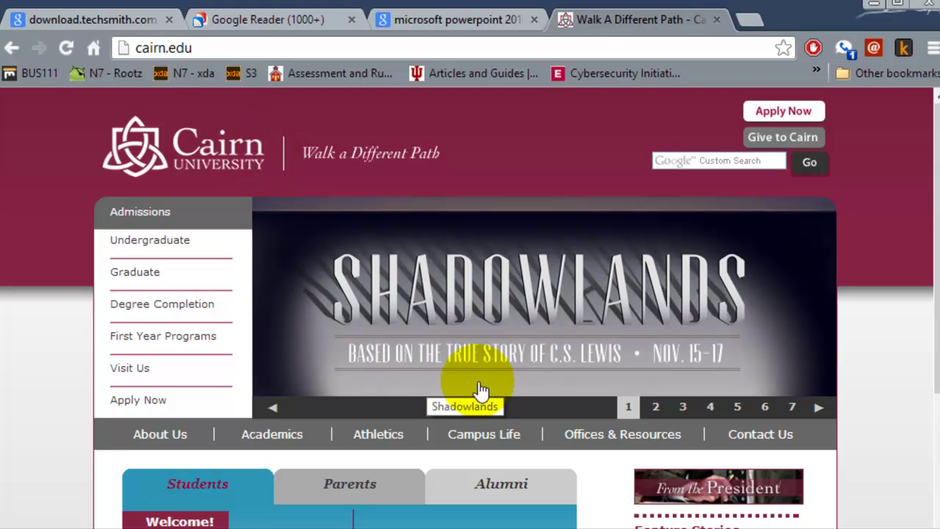
Step: Copy the Shadowlands banner image from cairn.edu and paste it onto the "Inserting Graphics" slide in PowerPoint with the destination theme
right_click(412, 304)
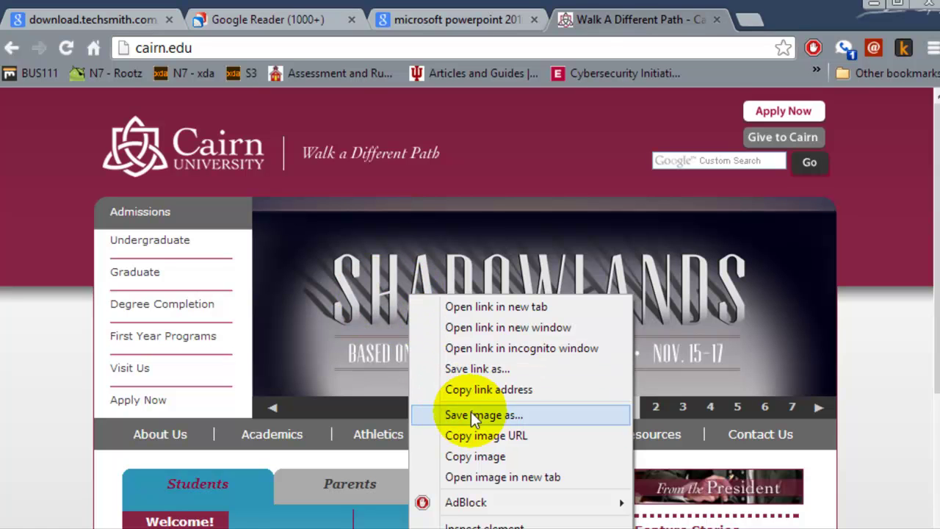
click(478, 456)
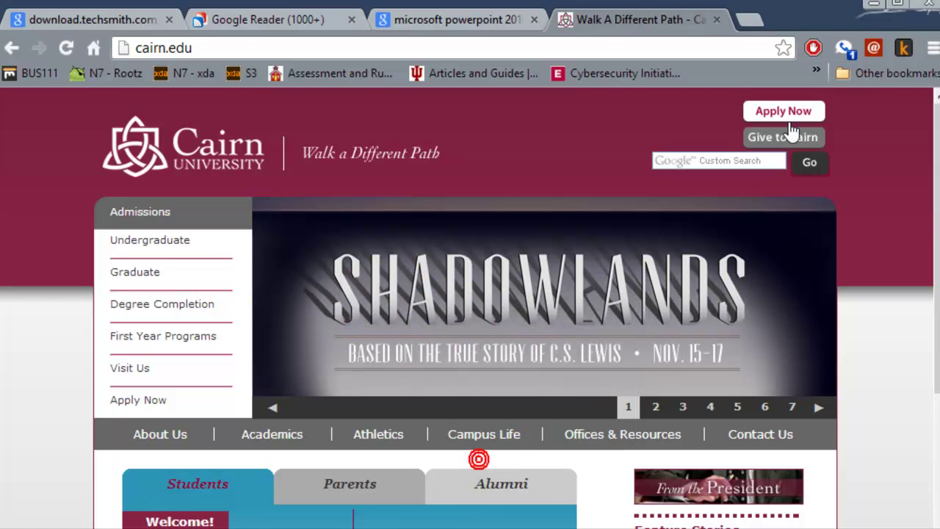
click(872, 7)
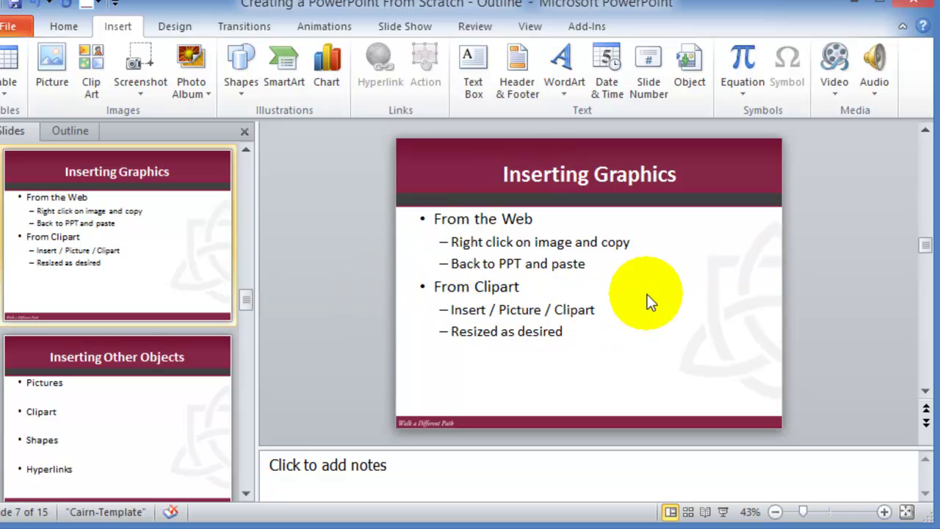
right_click(694, 262)
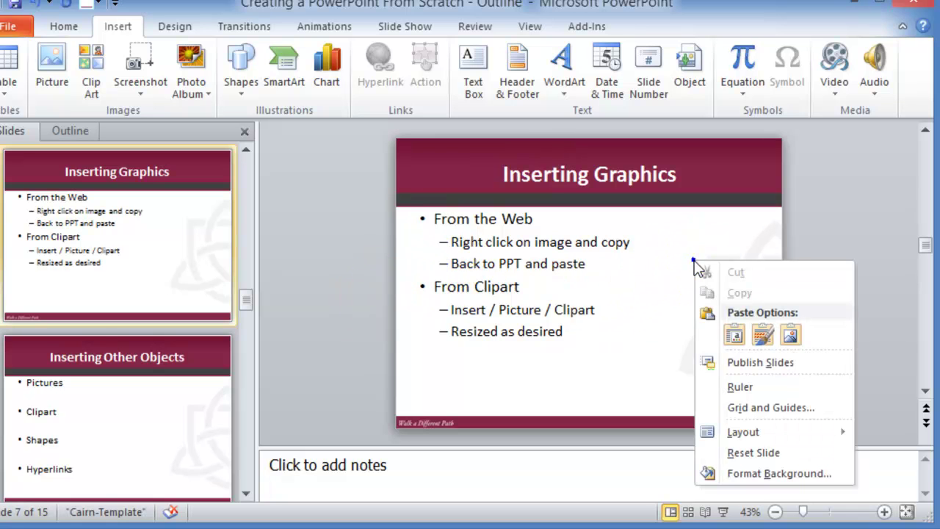
click(734, 335)
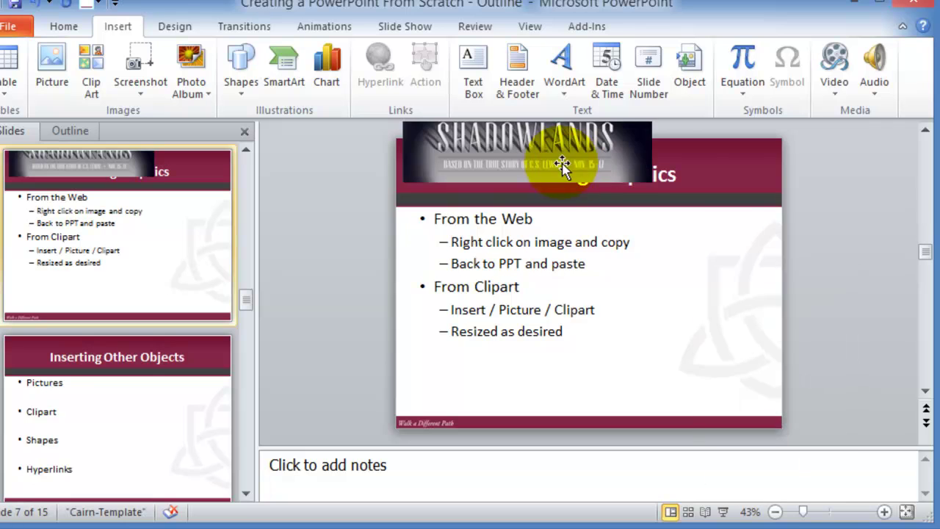
Step: Move the Shadowlands picture to the slide's lower-right corner and shrink it proportionally so it clears the bullet text
drag(562, 166, 682, 392)
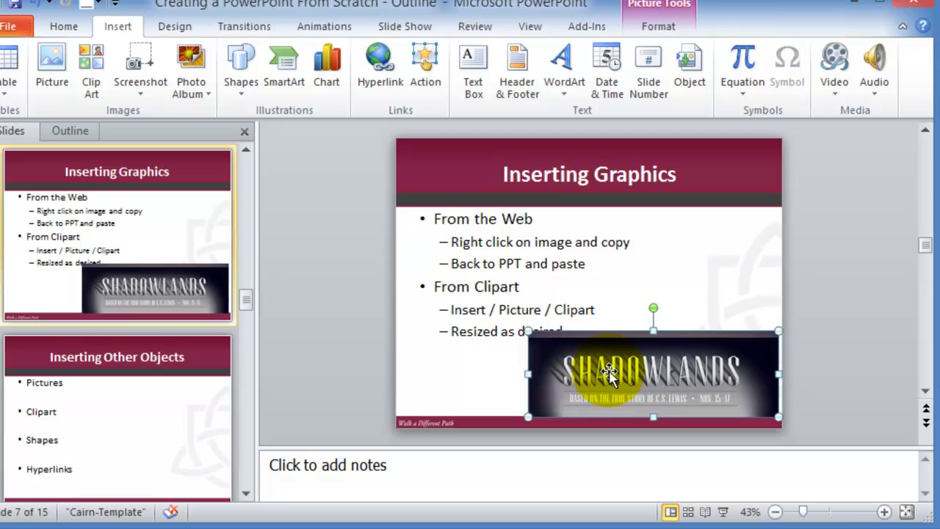
drag(527, 331, 563, 343)
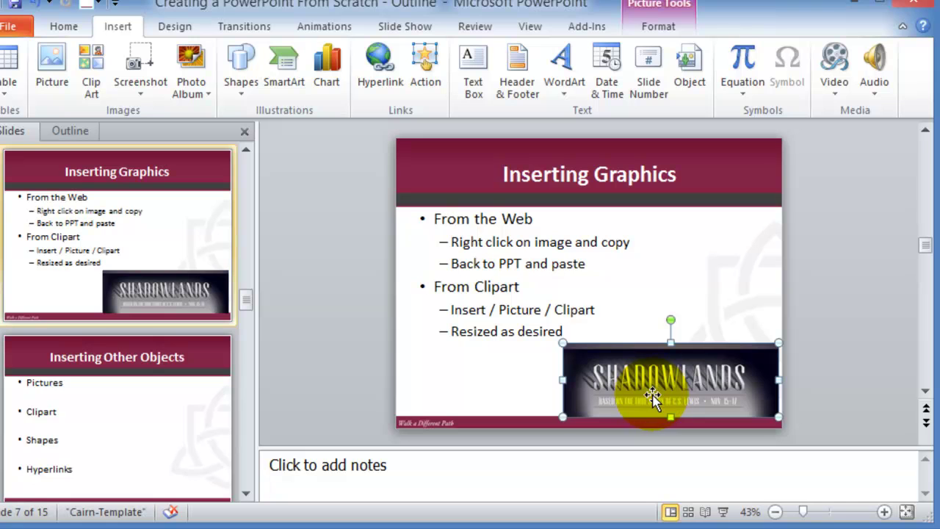
click(727, 298)
Step: Try the lowest color saturation preset on the Shadowlands picture
double_click(701, 390)
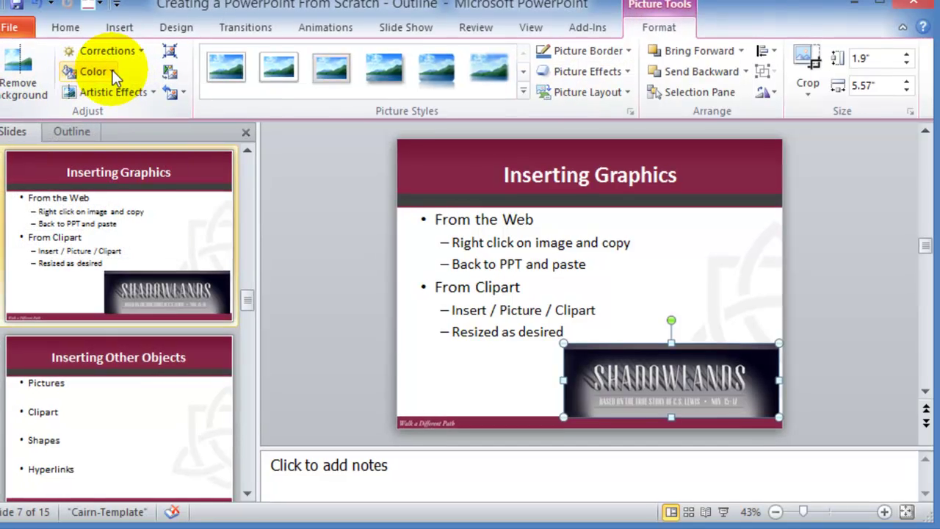
click(110, 70)
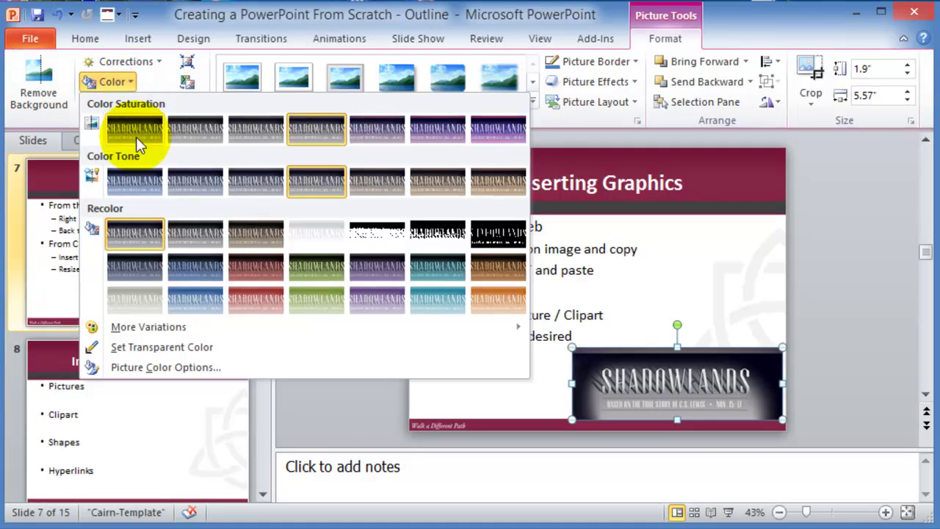
click(136, 136)
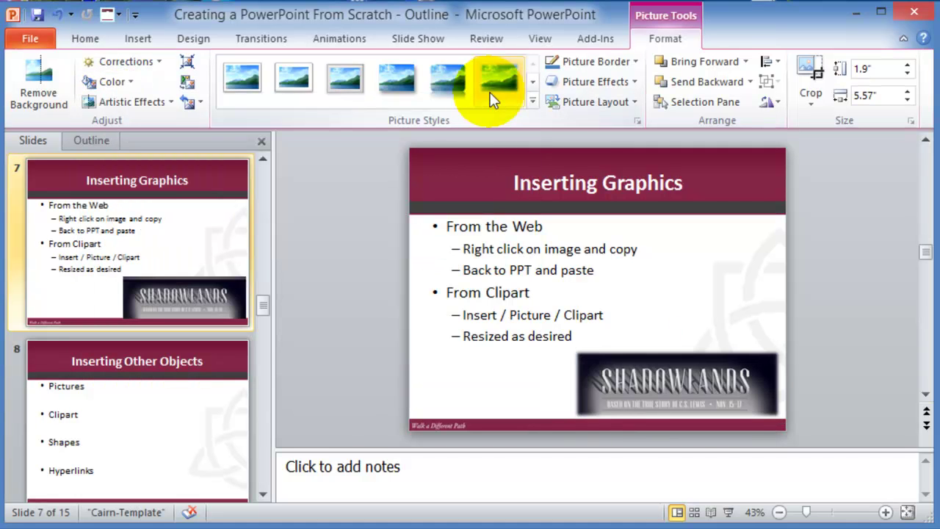
Step: Apply the Rounded Diagonal Corner, White picture style to the Shadowlands picture
click(451, 99)
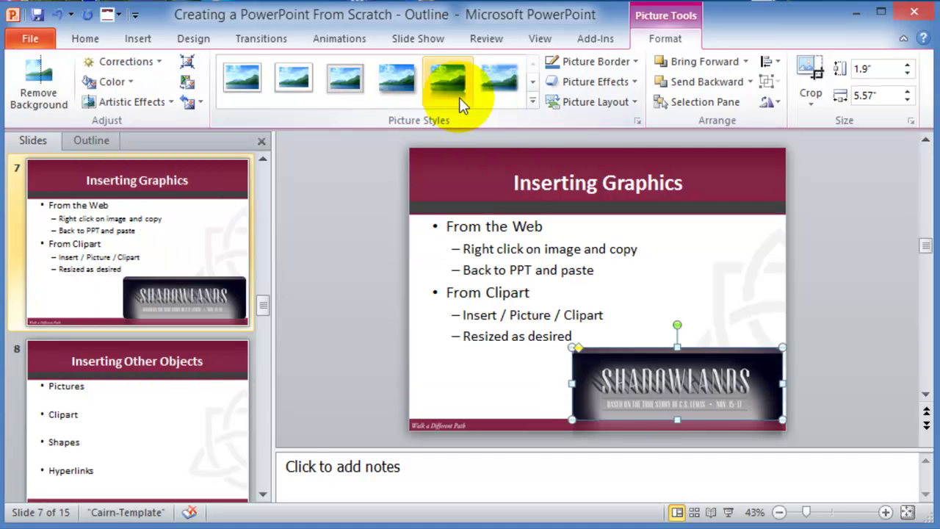
click(533, 100)
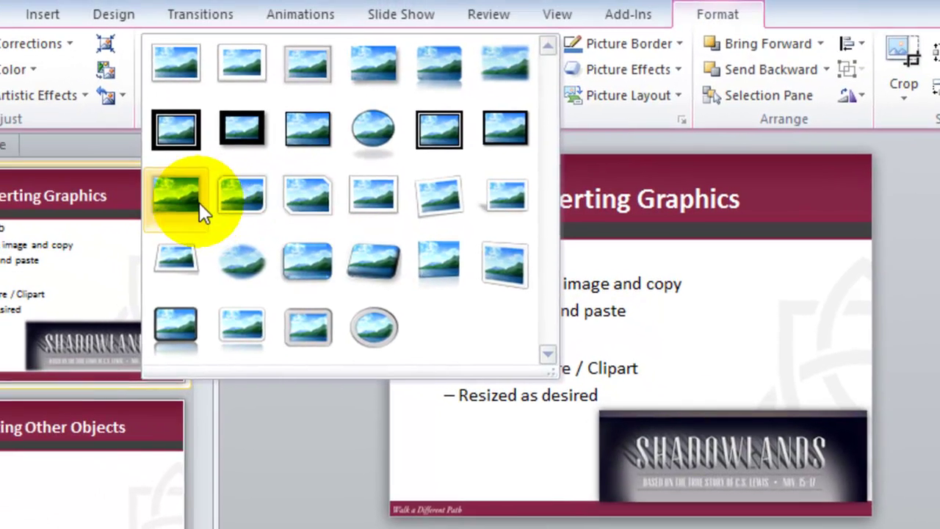
click(199, 202)
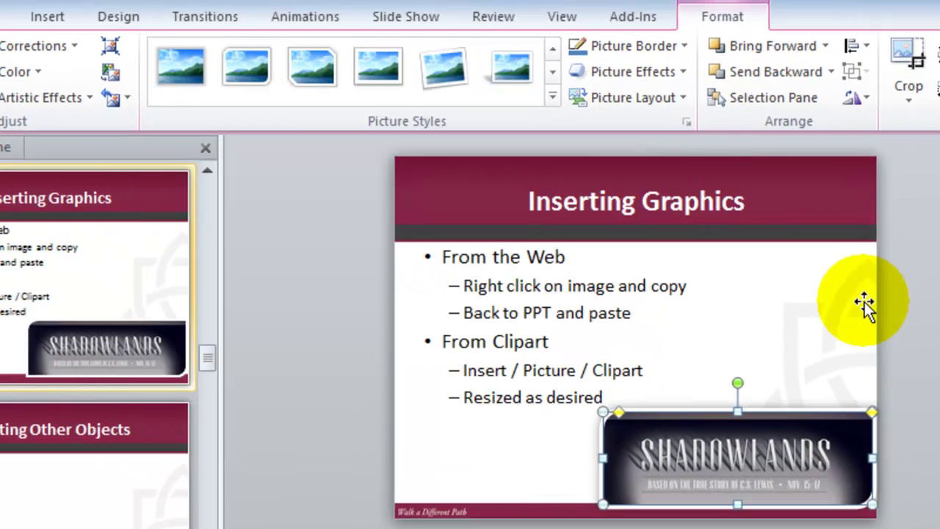
Step: Crop the side edges of the Shadowlands picture closer to its title and reposition it in the slide's lower-right corner
click(914, 70)
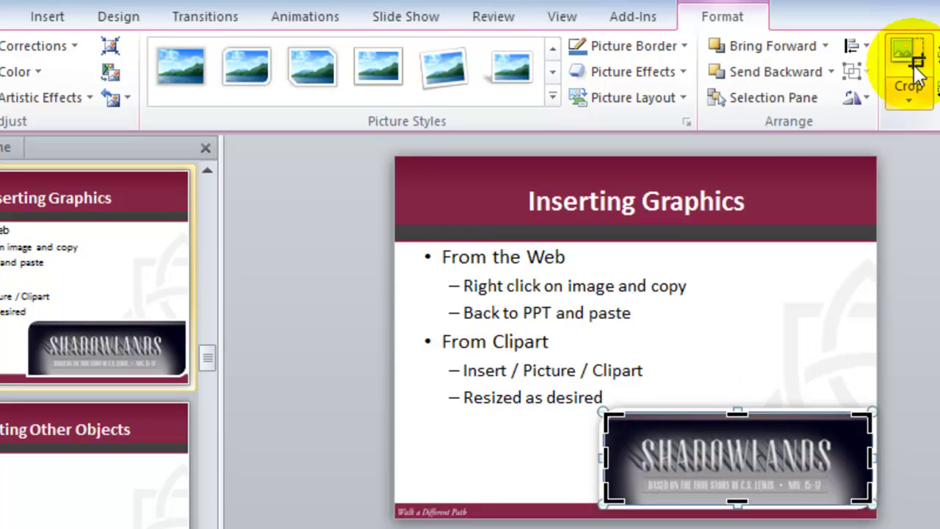
drag(860, 493, 848, 498)
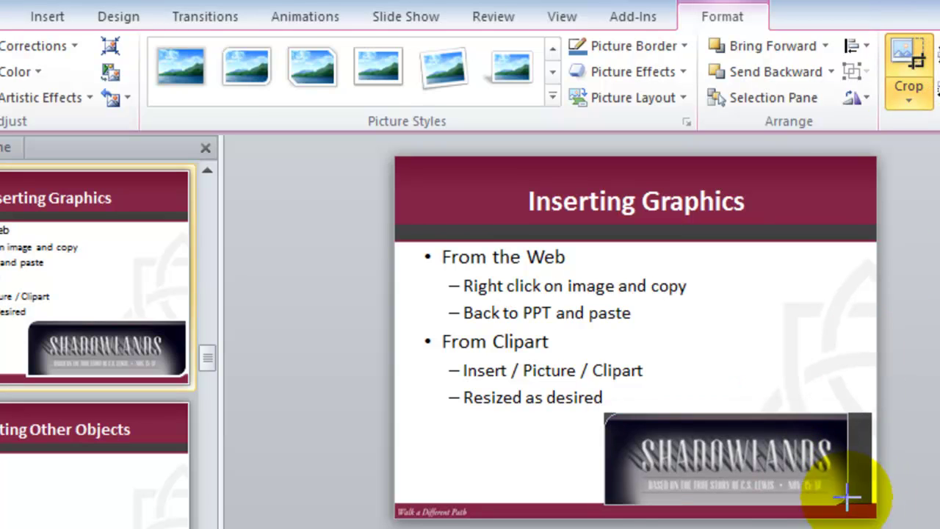
drag(604, 413, 636, 424)
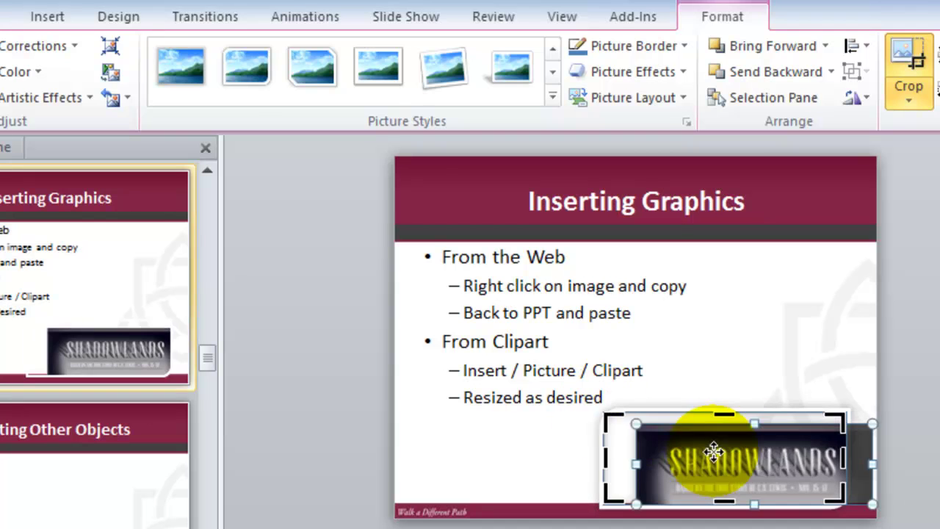
click(798, 340)
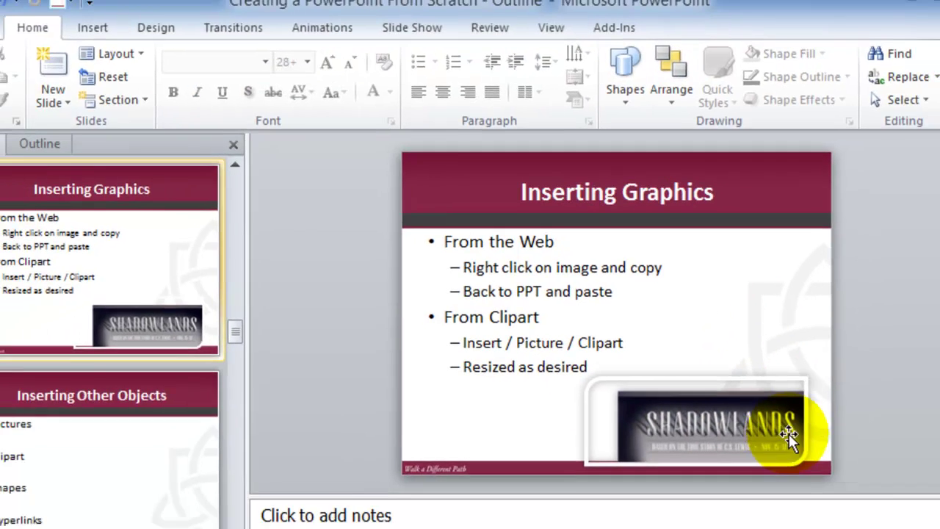
click(754, 469)
drag(690, 393, 699, 409)
click(698, 409)
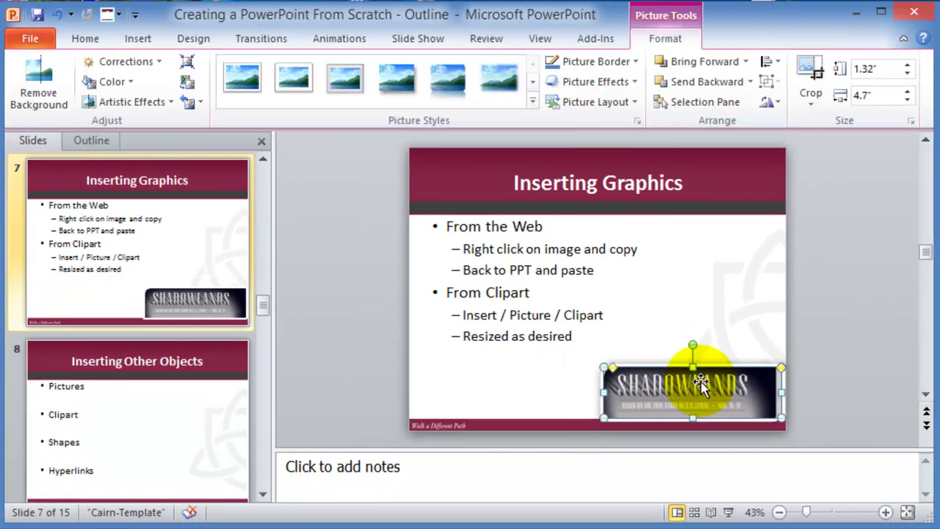
click(736, 324)
Step: Search the clip art for "web" and insert the image of two computers and a globe on the "Inserting Graphics" slide
click(634, 305)
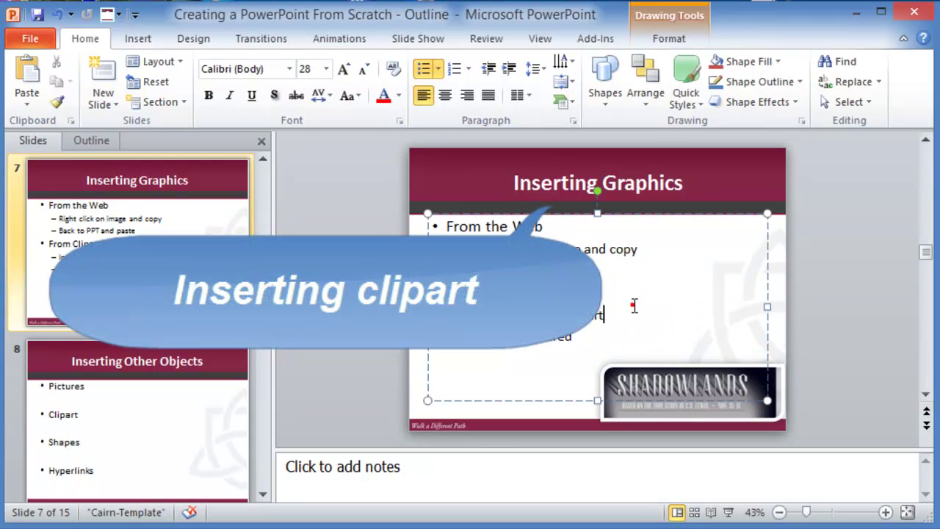
click(138, 46)
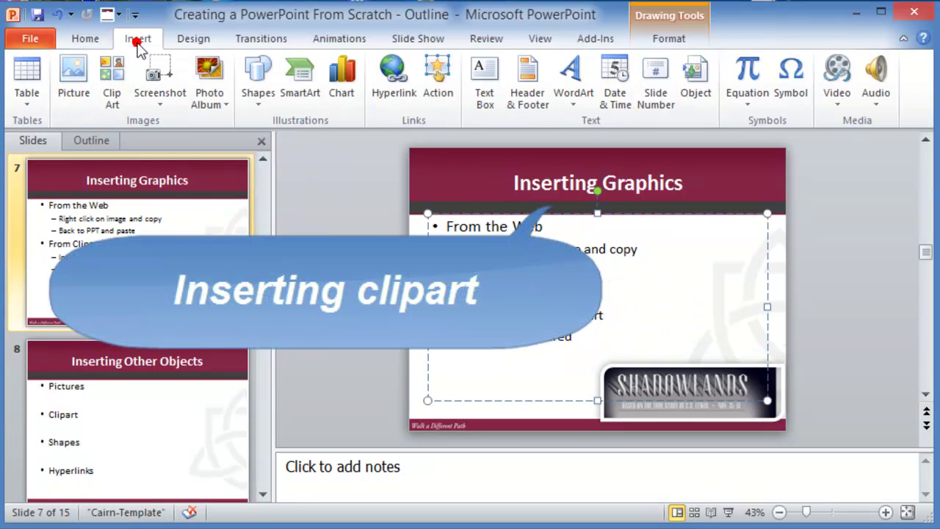
click(112, 78)
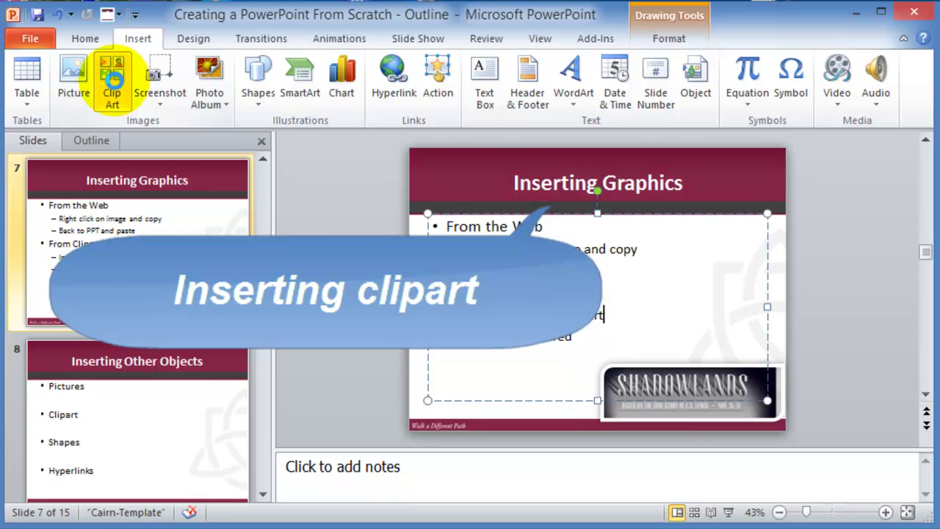
click(741, 185)
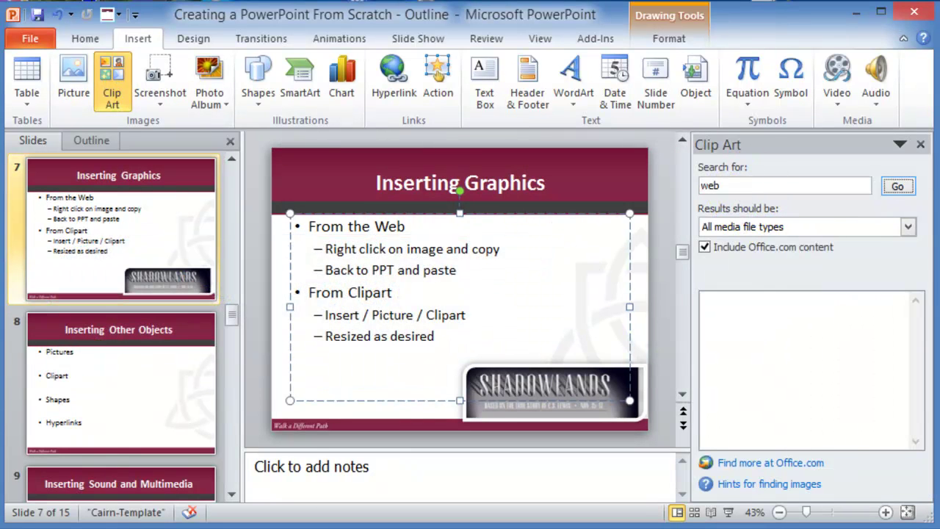
text(web)
key(Return)
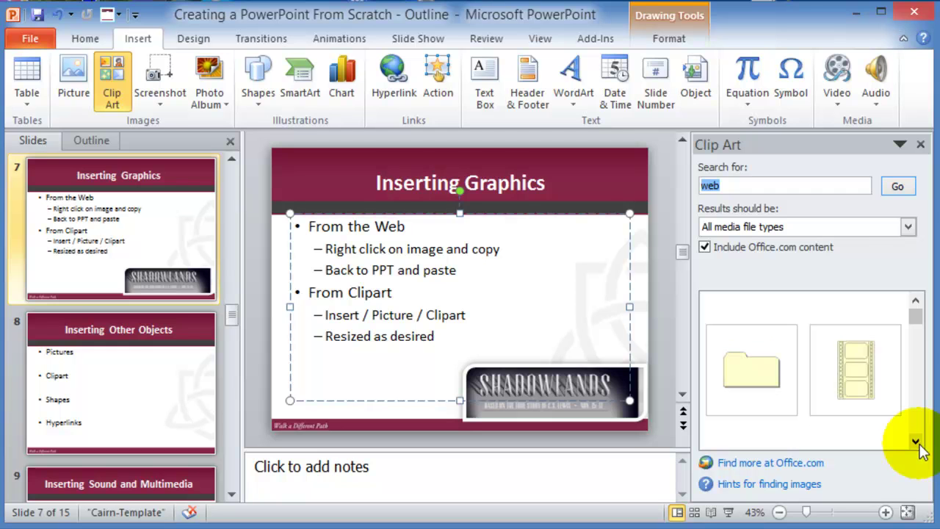
click(917, 443)
click(917, 443)
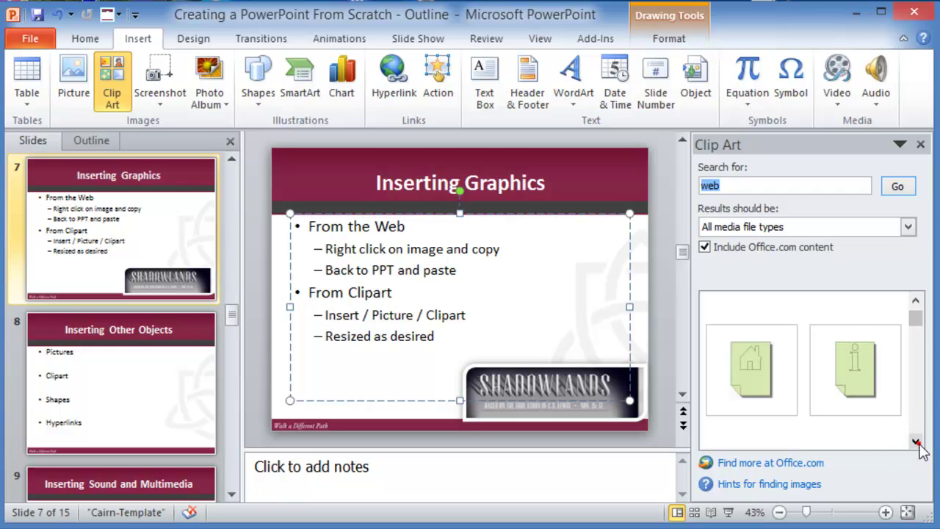
click(916, 443)
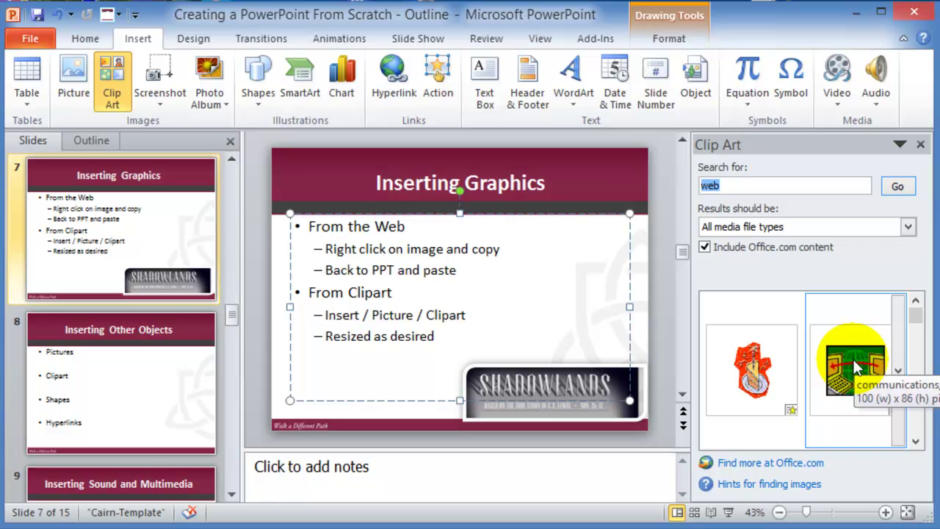
click(845, 364)
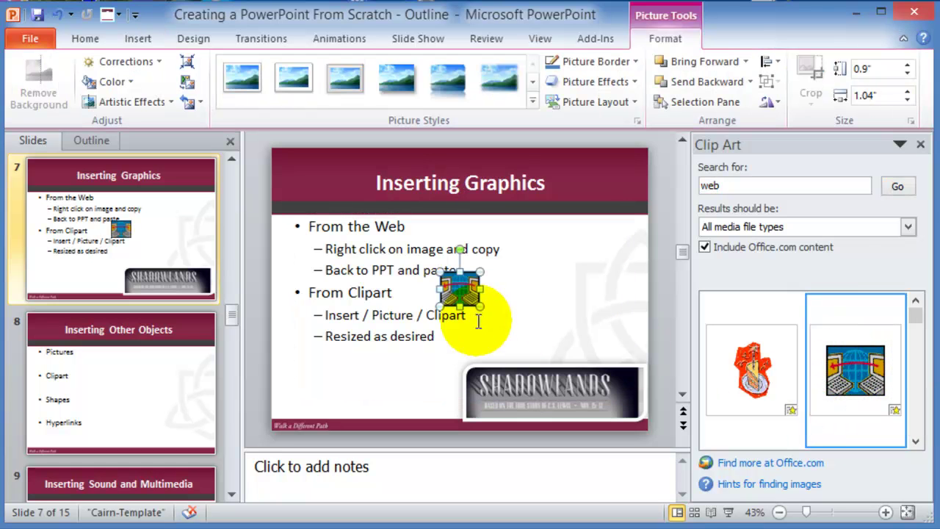
Step: Enlarge the clip art to about 2.48" by 2.88", place it beside the bullets above the Shadowlands picture, and close the clip art search
drag(460, 294, 540, 239)
click(614, 237)
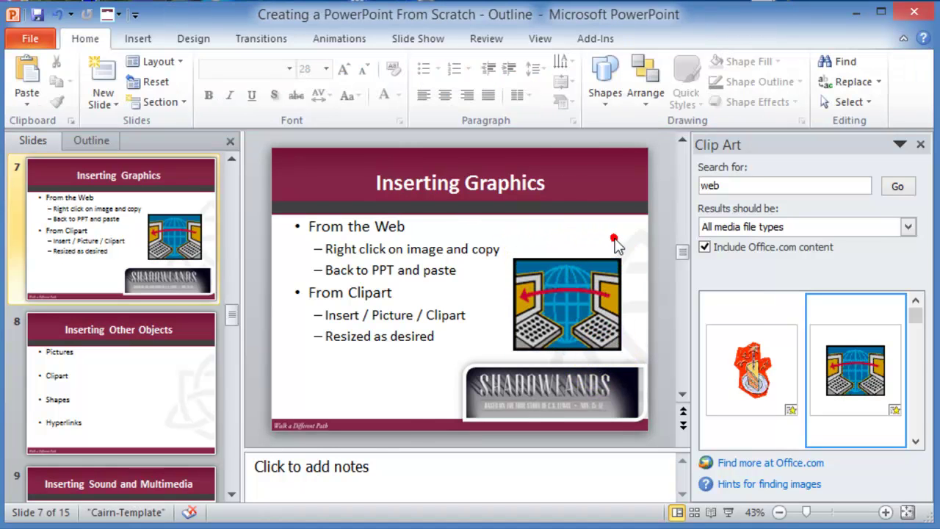
click(698, 310)
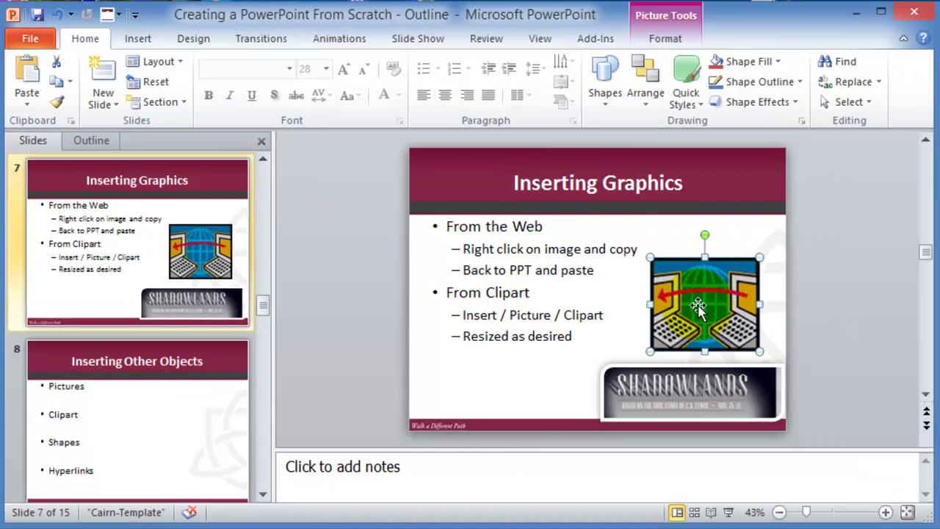
double_click(698, 310)
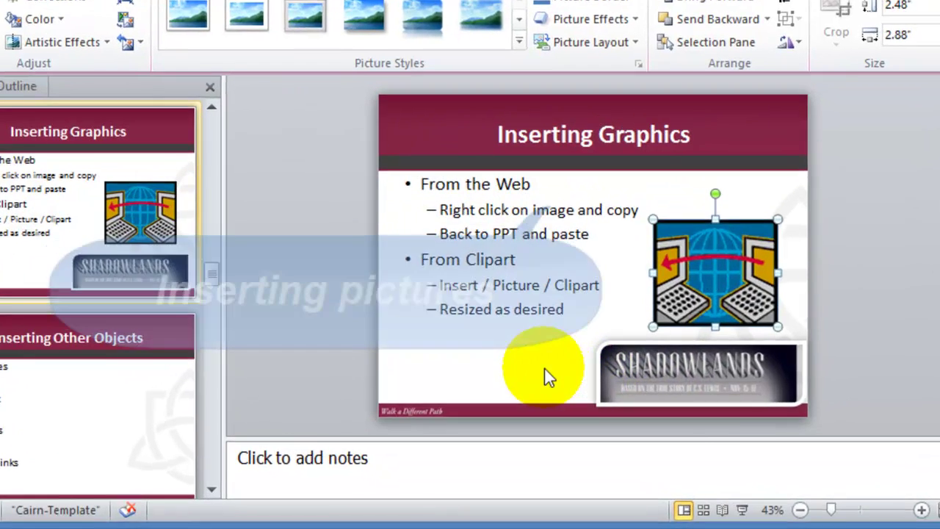
right_click(687, 297)
Step: Insert the "Getting Started with Technology" picture from the Pictures library on the "Inserting Other Objects" slide
click(196, 406)
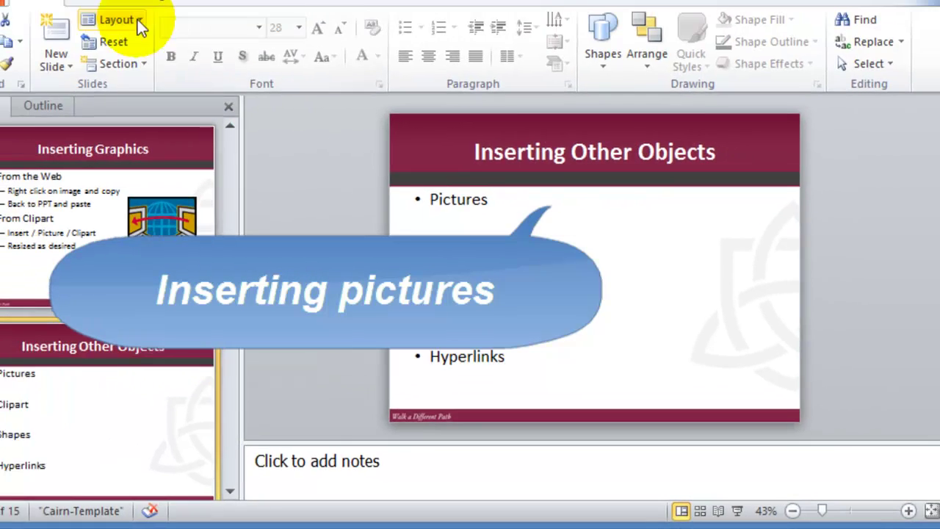
click(137, 38)
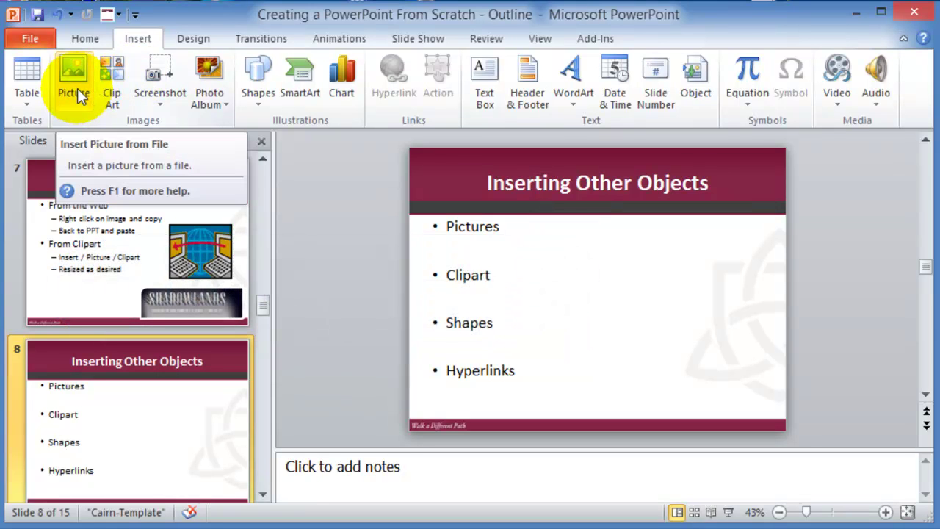
click(77, 88)
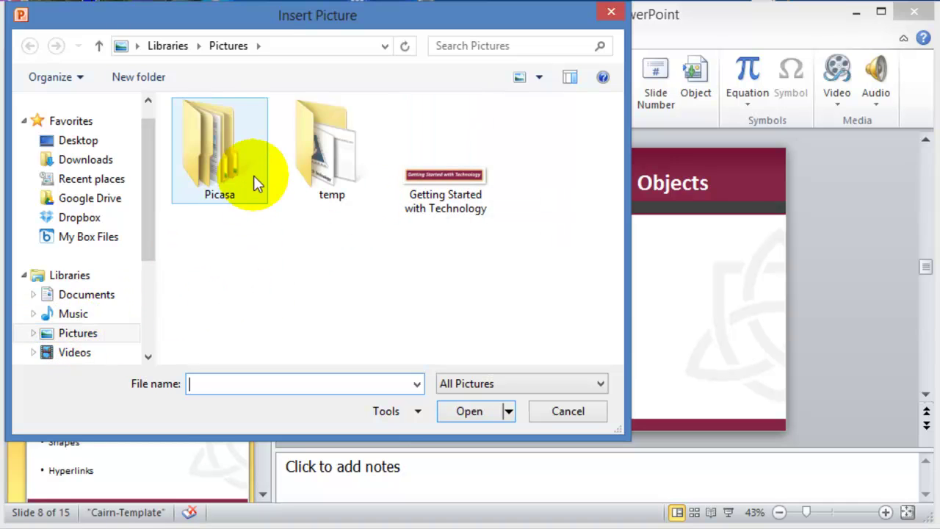
double_click(455, 199)
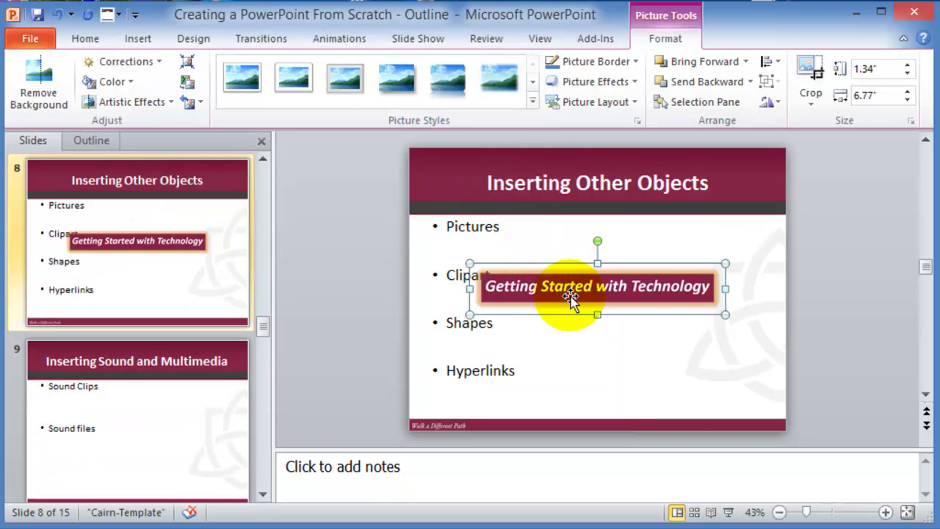
Step: Move the "Getting Started with Technology" picture up beside the "Pictures" bullet and deselect it
drag(570, 297, 613, 240)
click(688, 310)
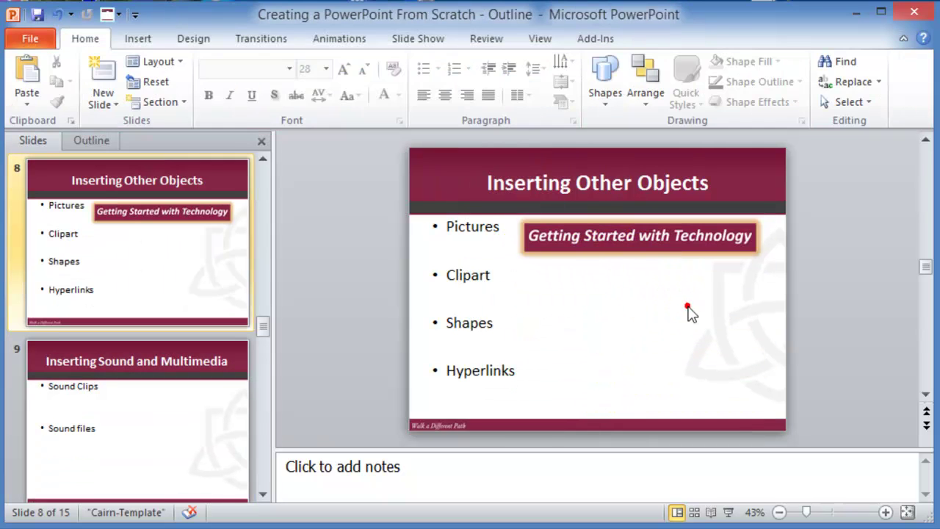
click(616, 245)
click(536, 304)
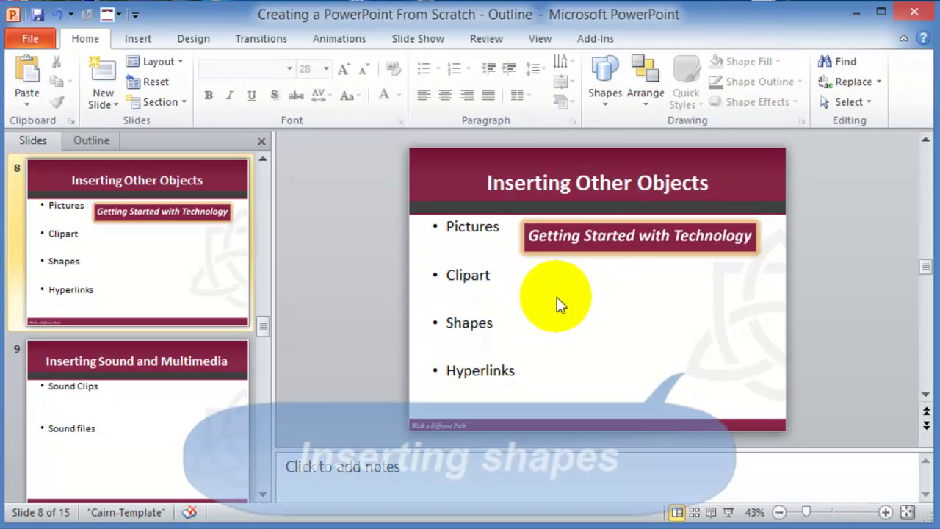
click(557, 296)
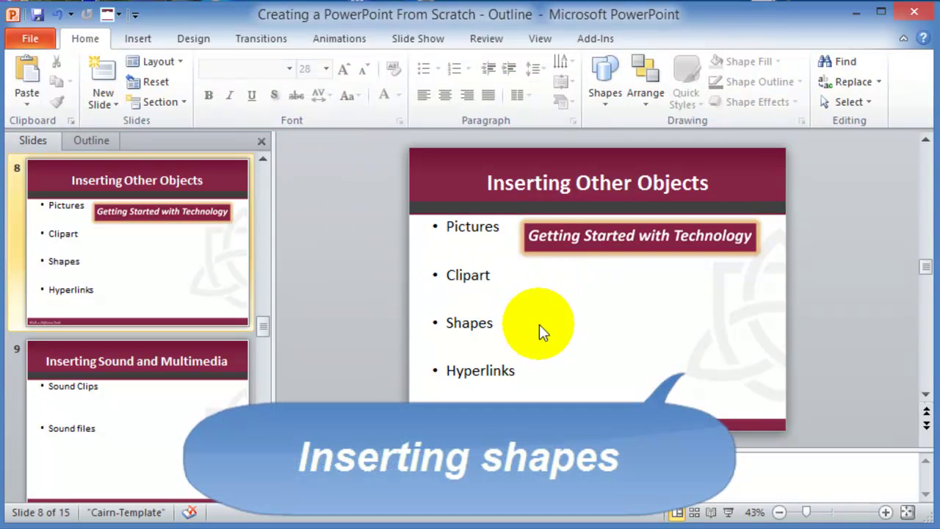
Step: Draw a striped right arrow below the banner picture, about 1.6" by 2.16", and rotate it to point up at the banner
click(139, 41)
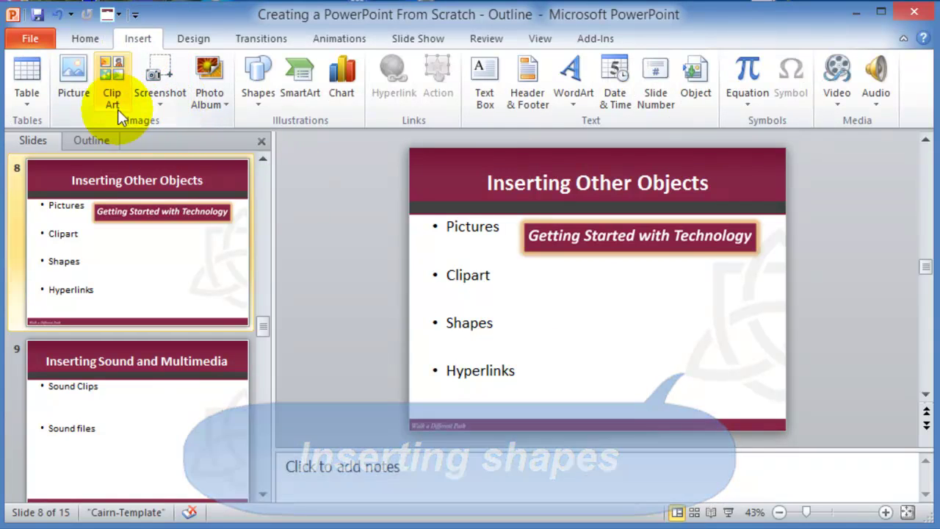
click(258, 99)
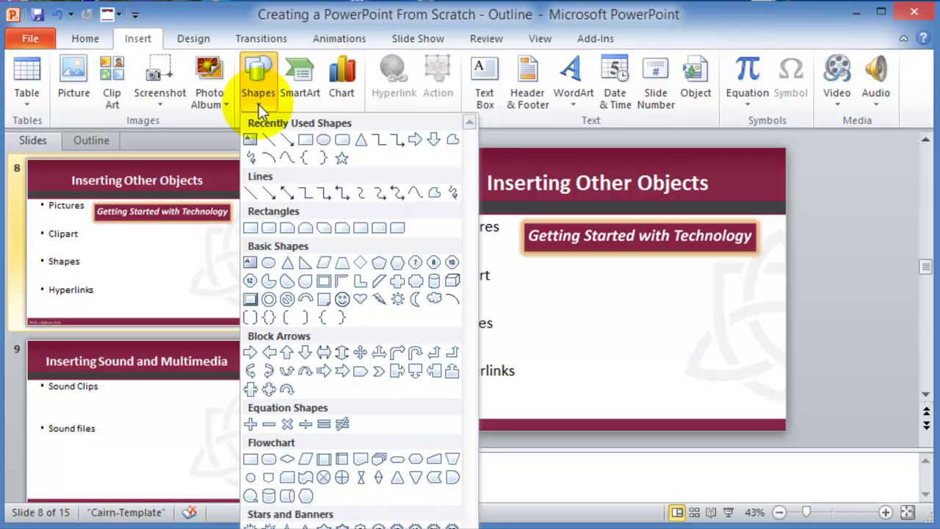
click(321, 373)
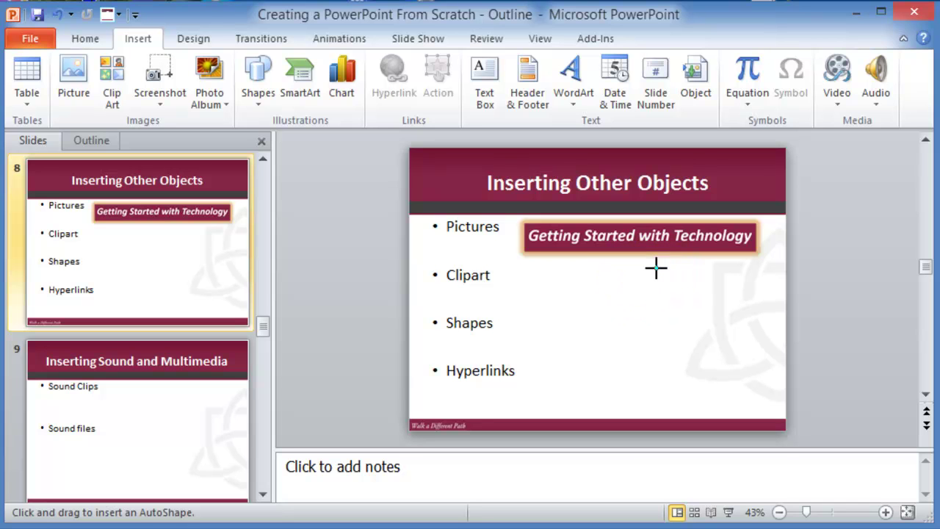
drag(664, 291, 781, 324)
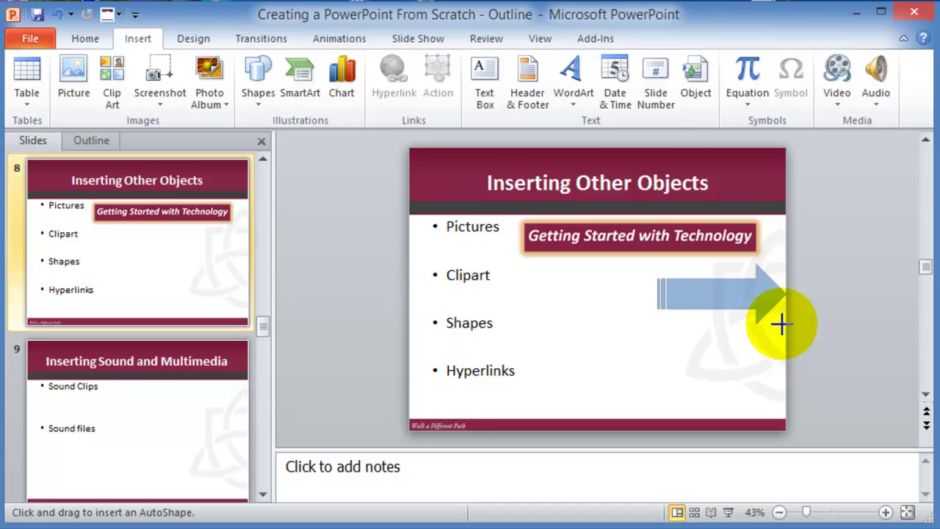
drag(780, 324, 778, 324)
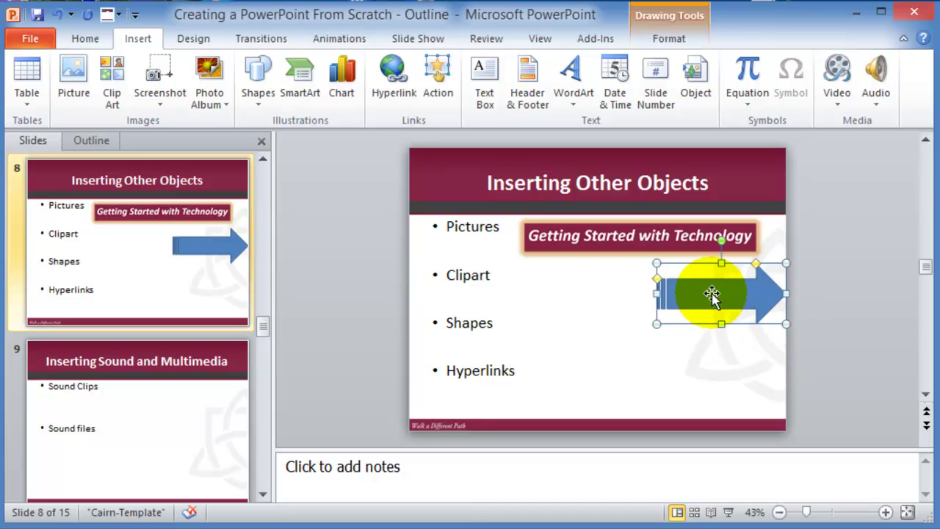
drag(710, 289, 692, 314)
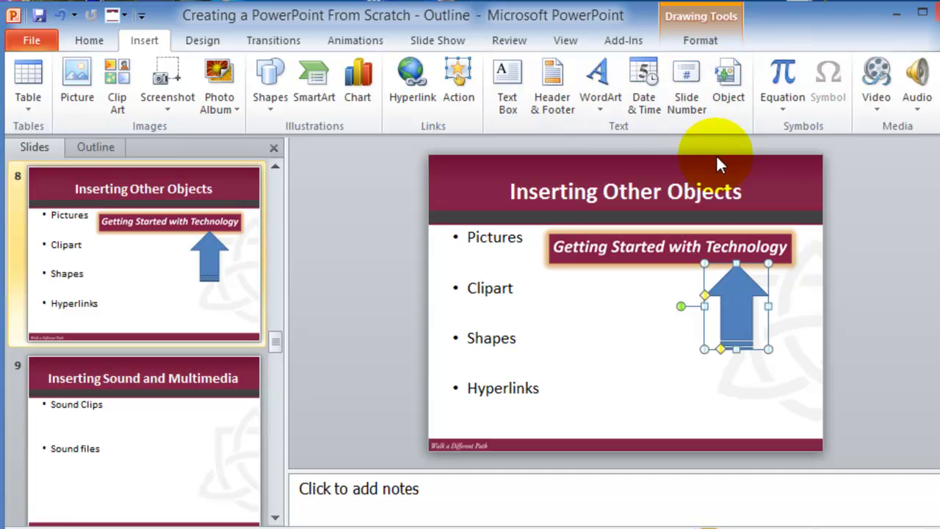
Step: Apply the Moderate Effect - Red, Accent 2 shape style to the arrow and switch it to a green shape style
double_click(744, 297)
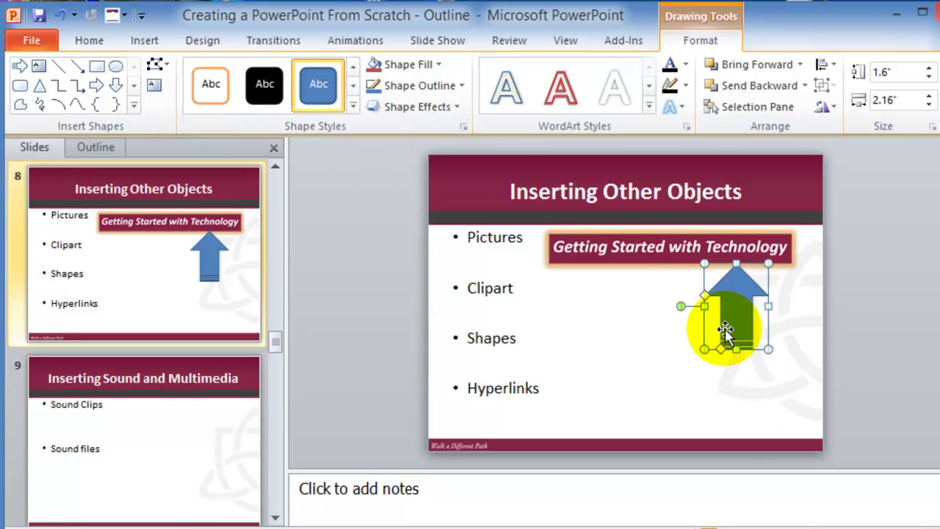
click(352, 105)
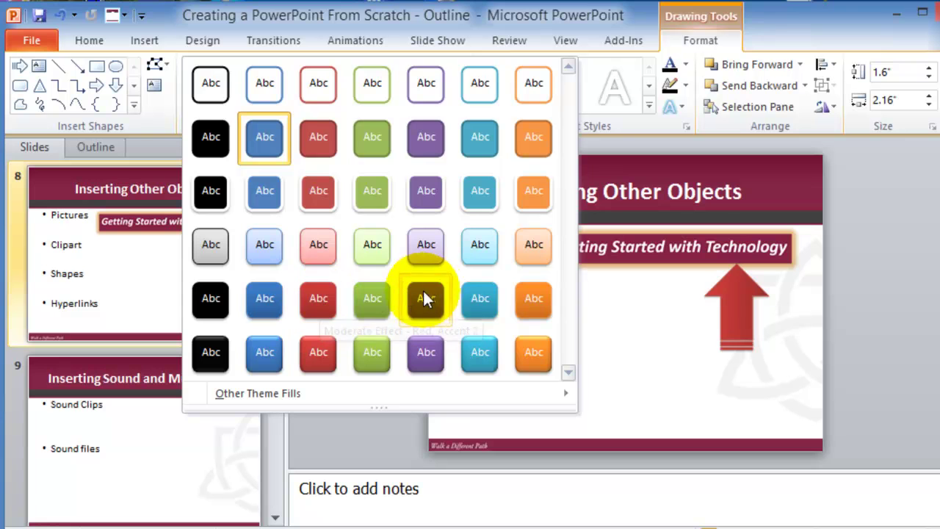
click(322, 303)
click(621, 338)
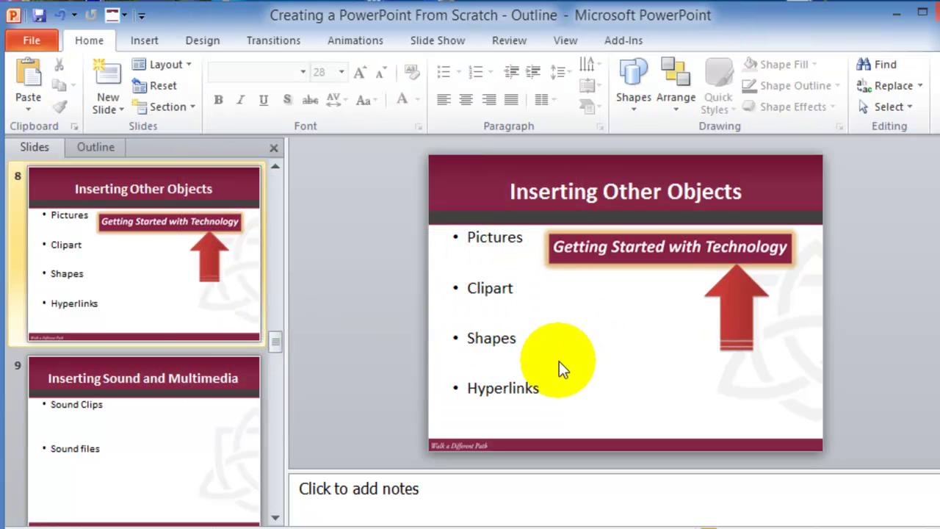
click(720, 343)
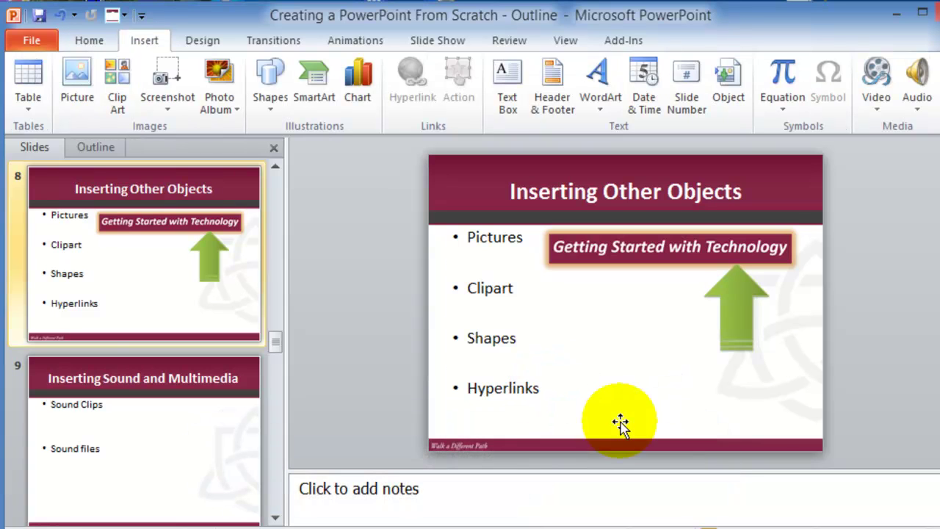
double_click(499, 389)
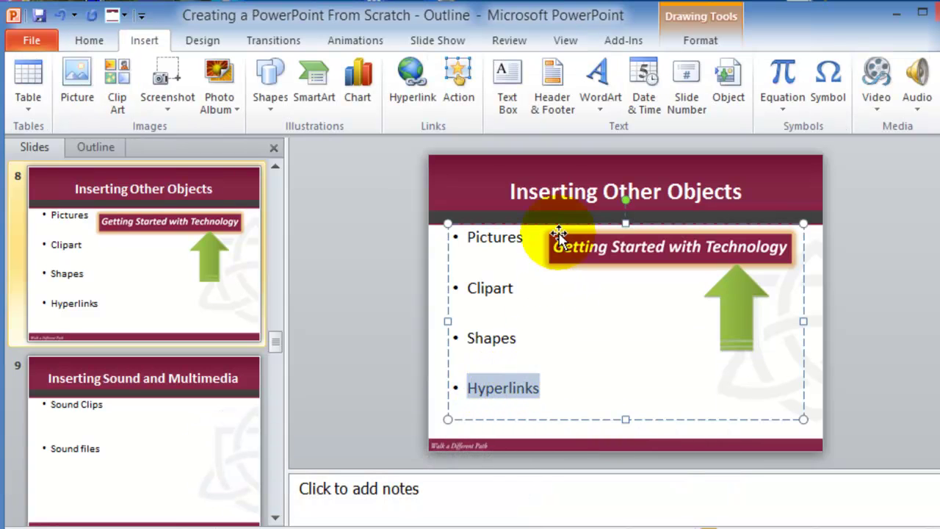
mouse_move(541, 360)
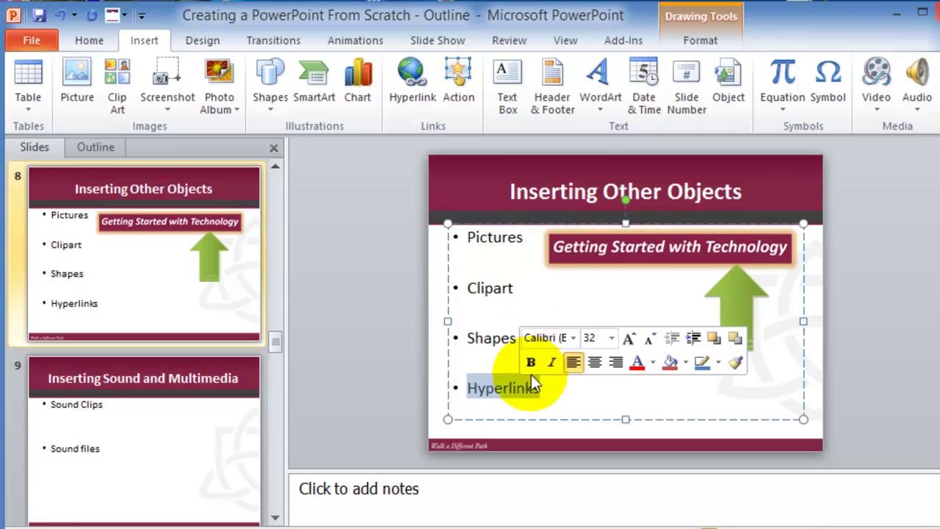
click(639, 258)
click(745, 316)
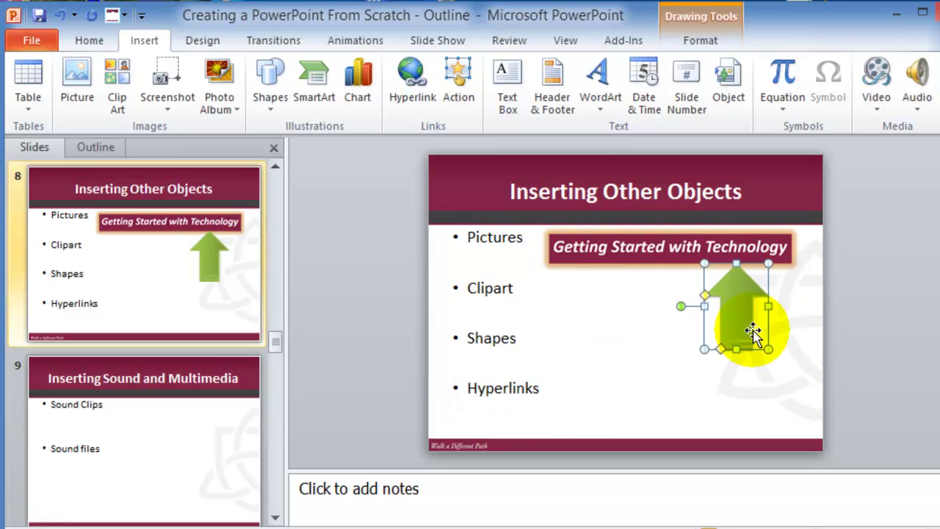
double_click(518, 394)
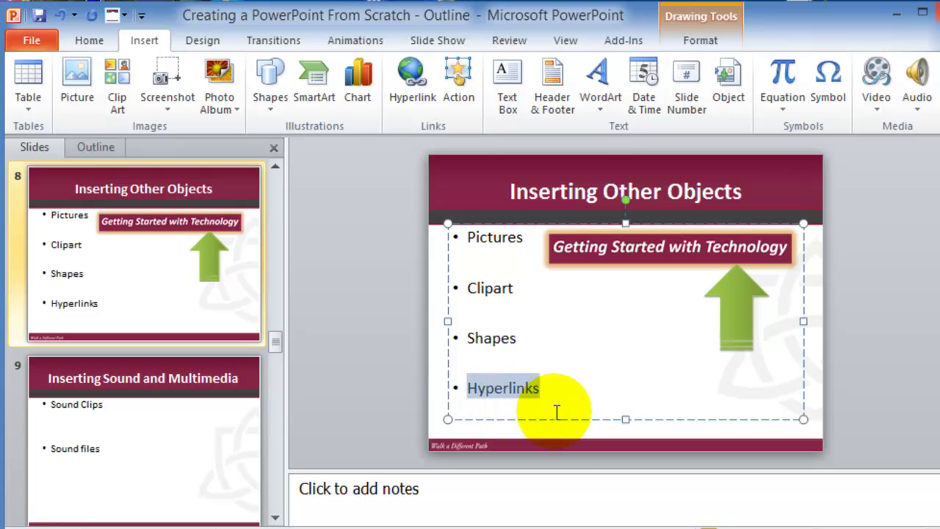
click(497, 390)
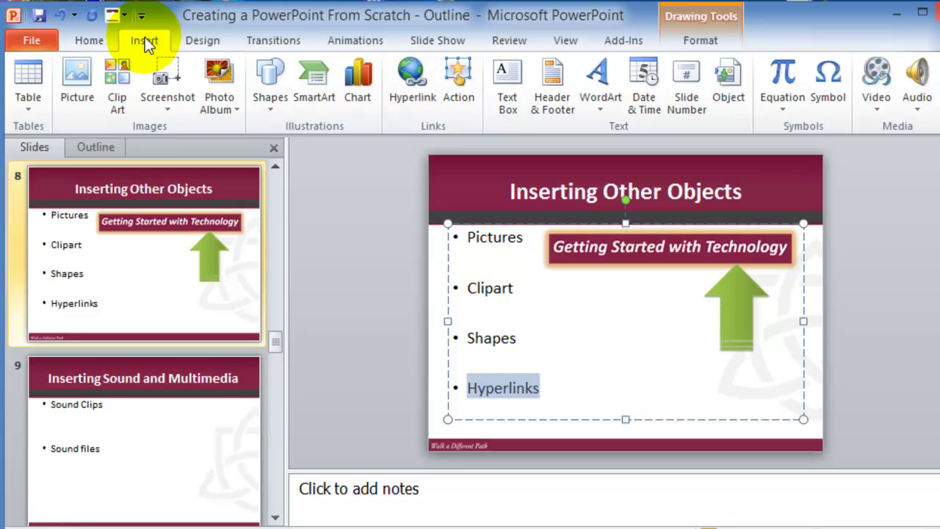
click(409, 85)
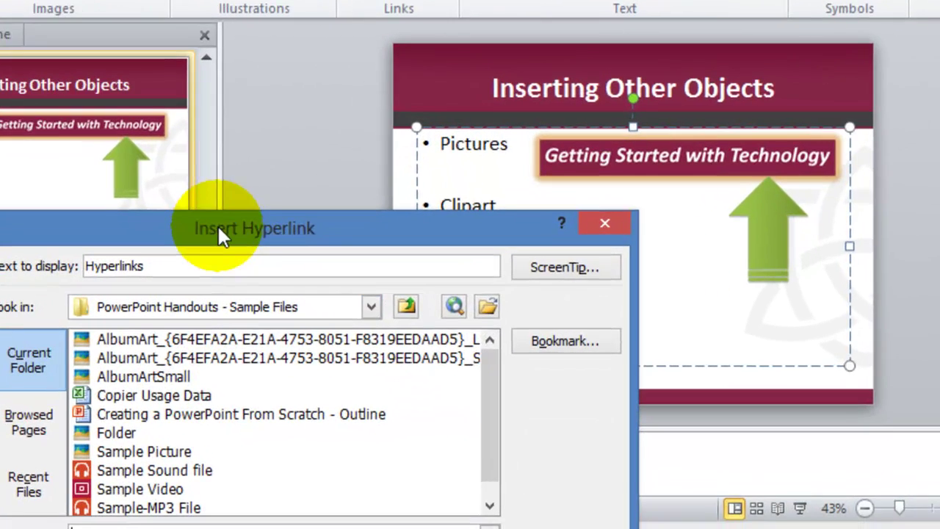
drag(307, 276, 545, 164)
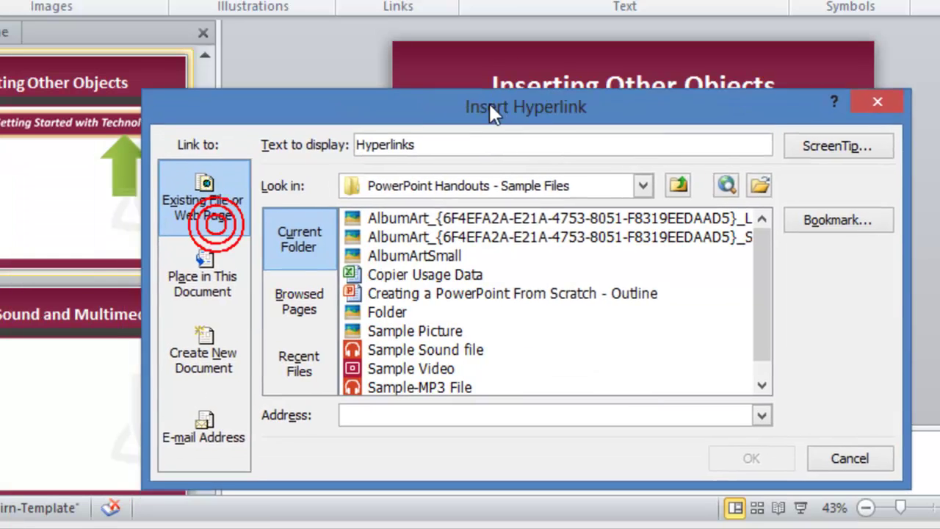
text(http://cnn.com/)
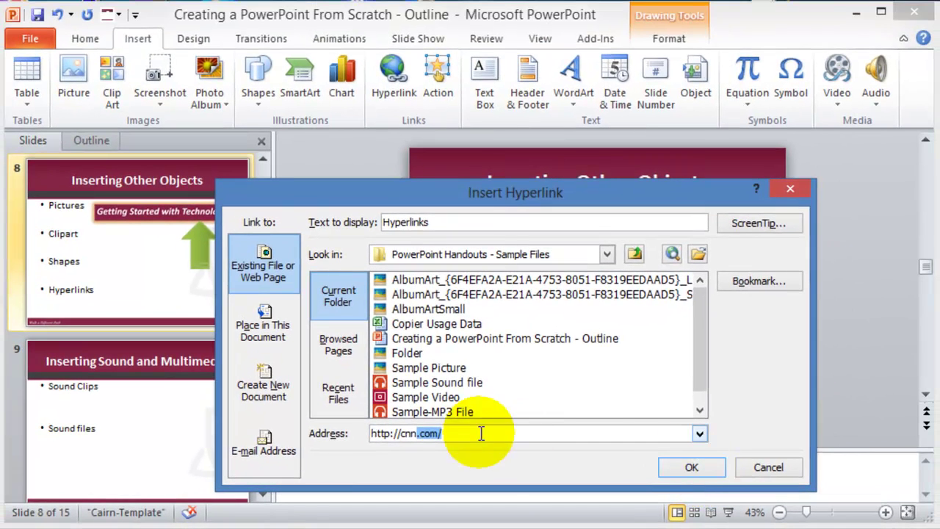
click(691, 467)
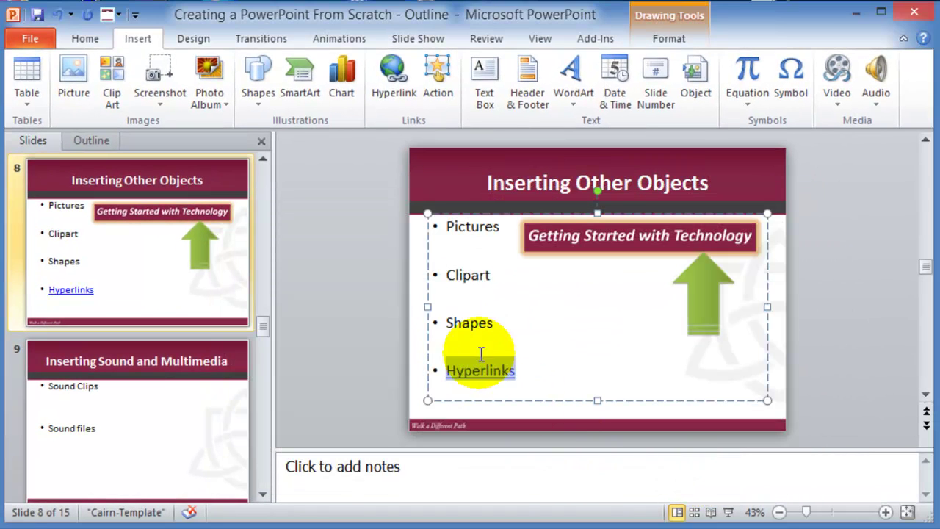
click(596, 349)
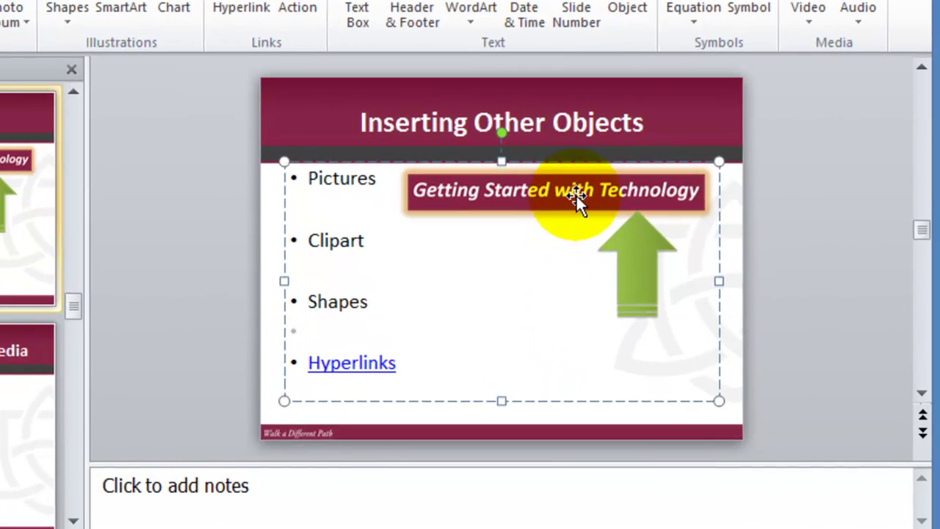
click(576, 194)
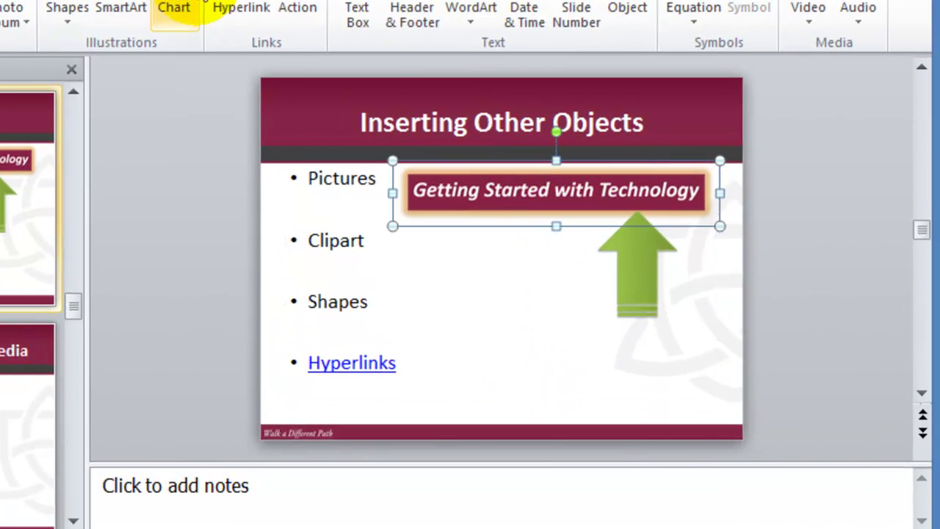
click(257, 13)
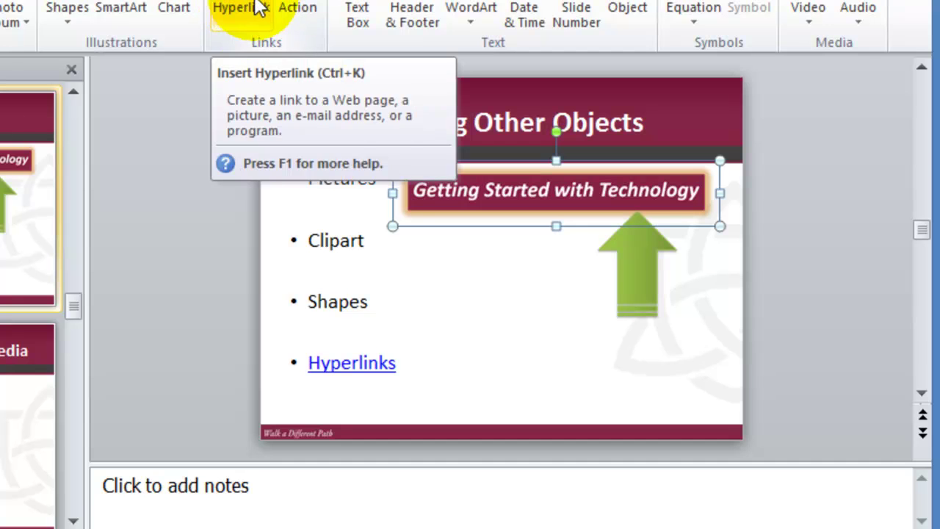
text(http://cn)
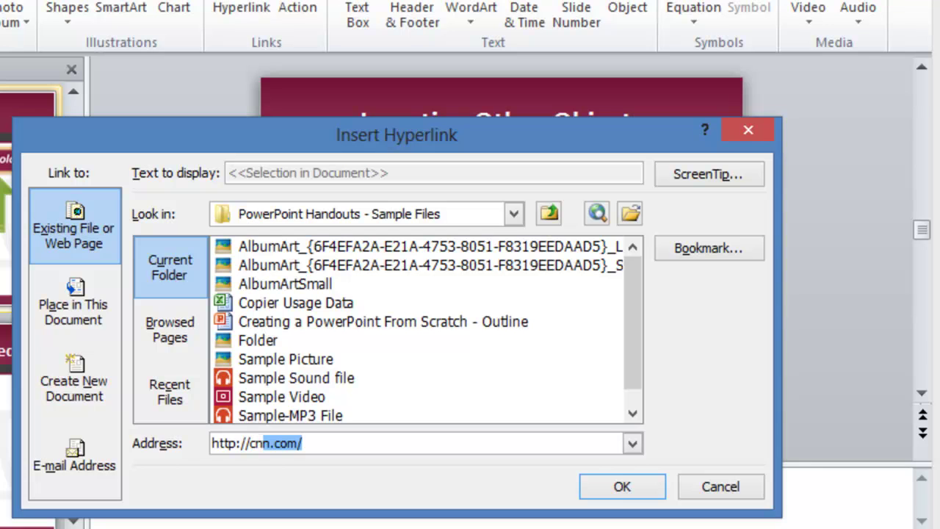
text(et.co)
click(610, 484)
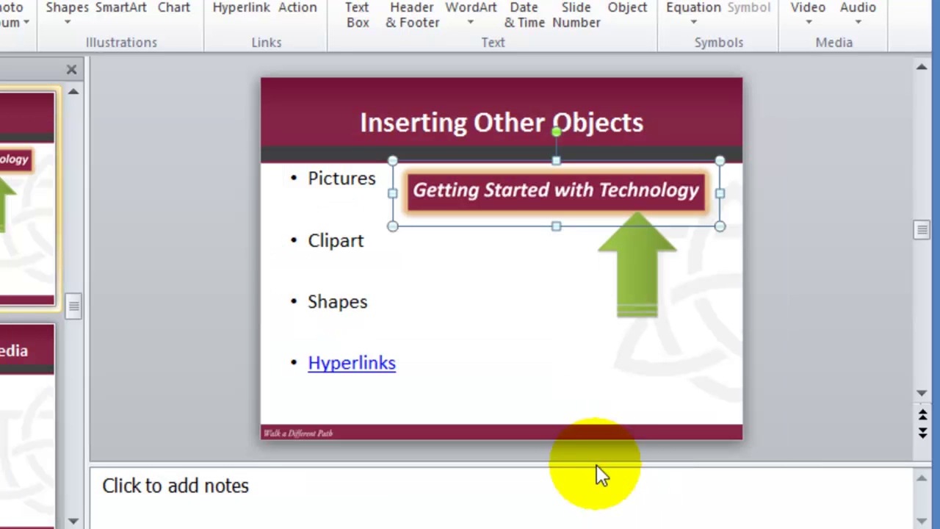
click(526, 291)
click(488, 210)
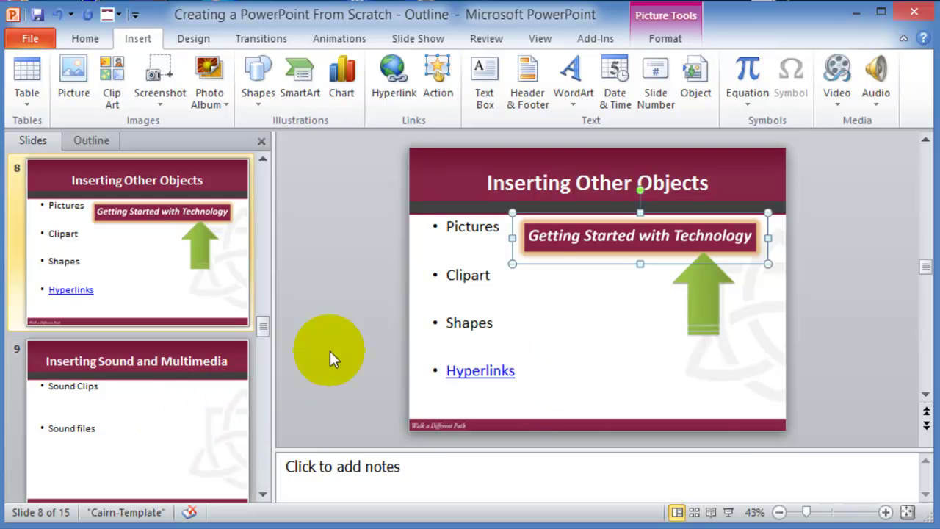
Step: Insert an audio file from Dropbox's "PowerPoint Handouts - Sample Files" folder under BUS111-SP13 > 4 - PowerPoint on the "Inserting Sound and Multimedia" slide
click(191, 408)
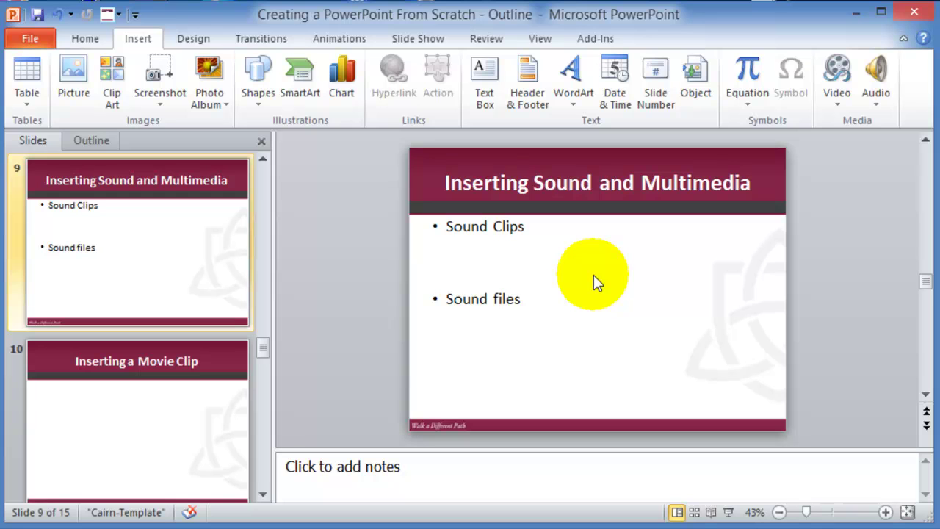
click(569, 236)
click(553, 235)
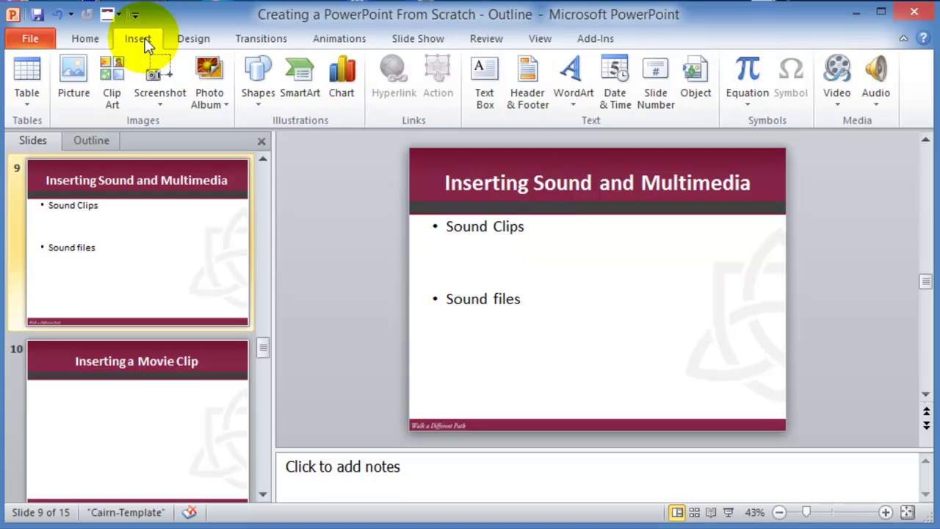
click(877, 106)
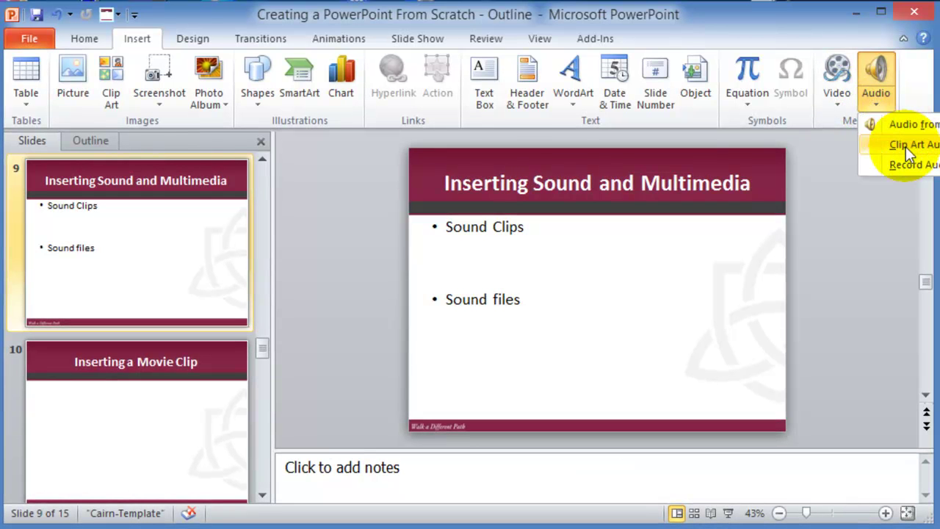
click(910, 124)
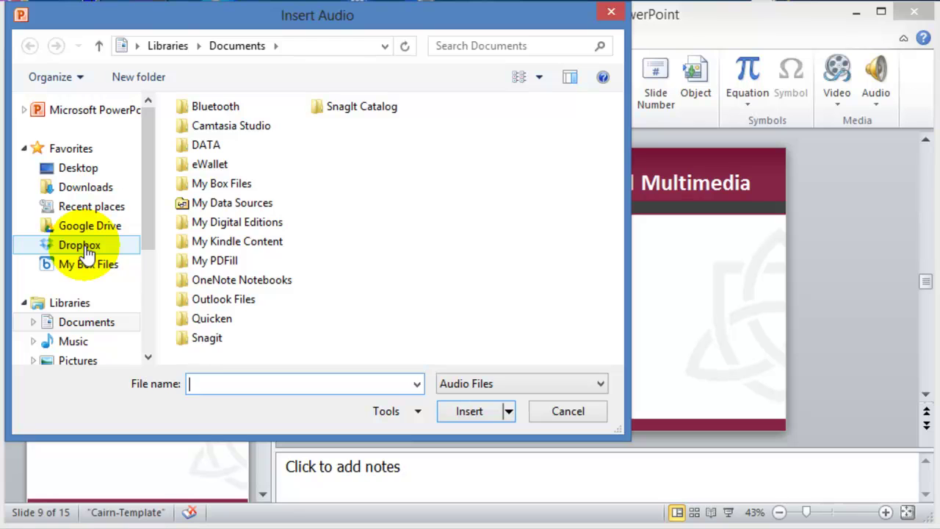
click(86, 252)
double_click(210, 168)
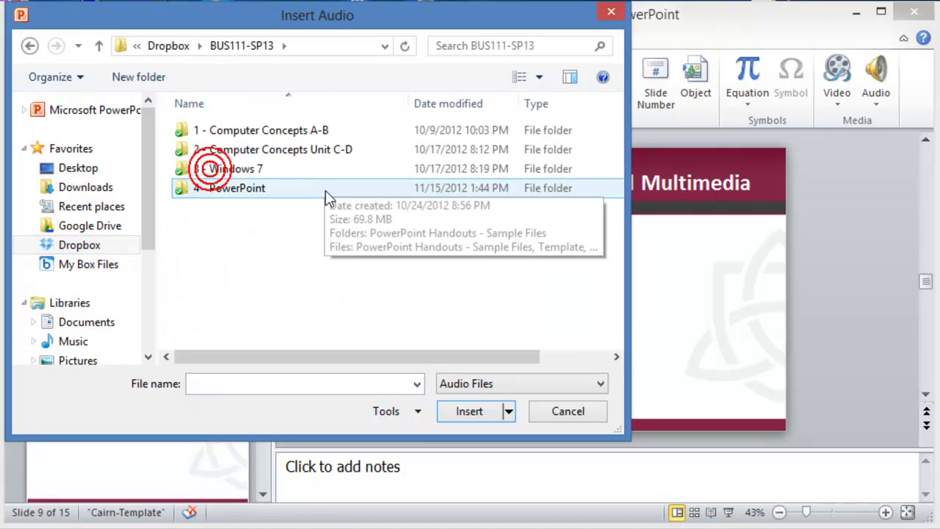
double_click(235, 188)
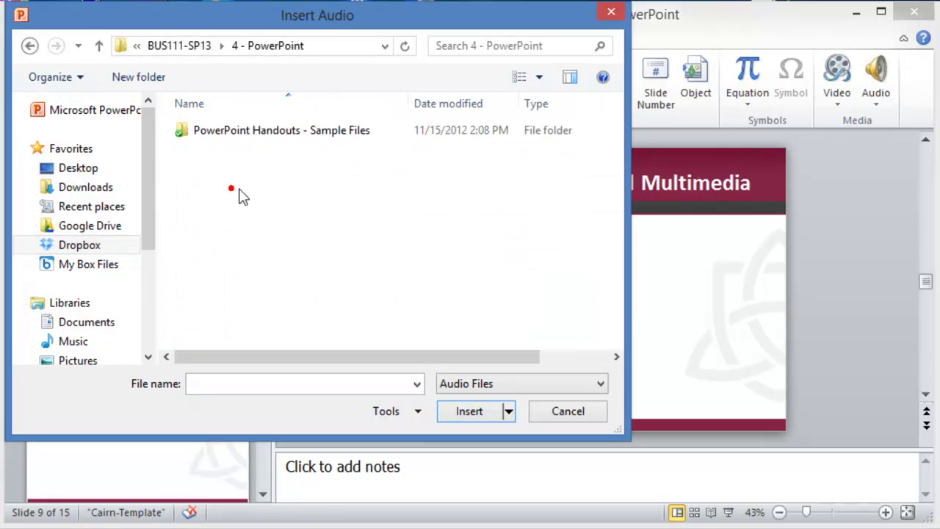
double_click(258, 130)
double_click(246, 151)
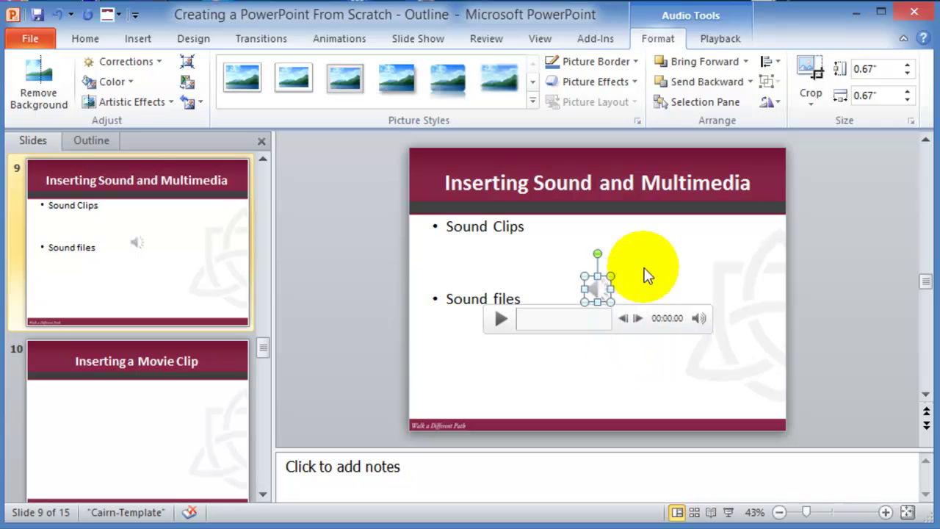
Step: Review the audio clip's playback start options and move its icon to the slide's lower-right corner
click(725, 42)
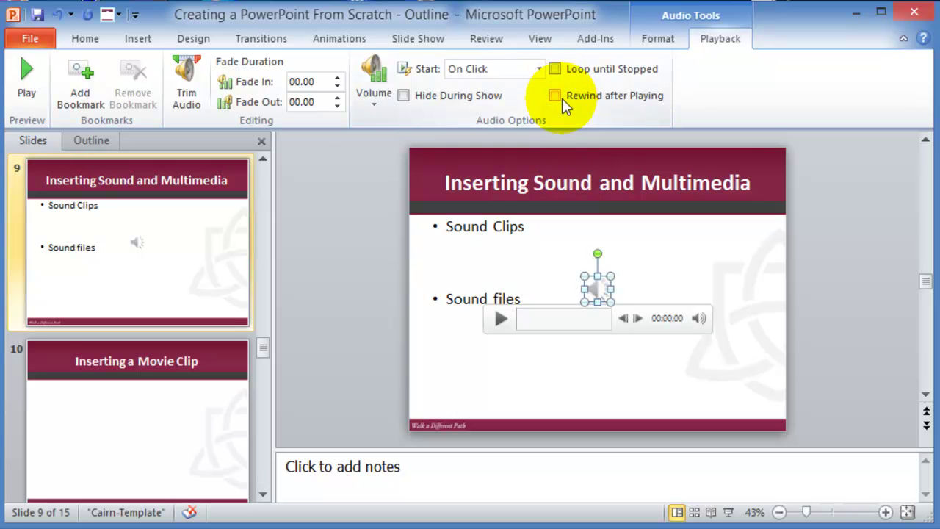
click(537, 71)
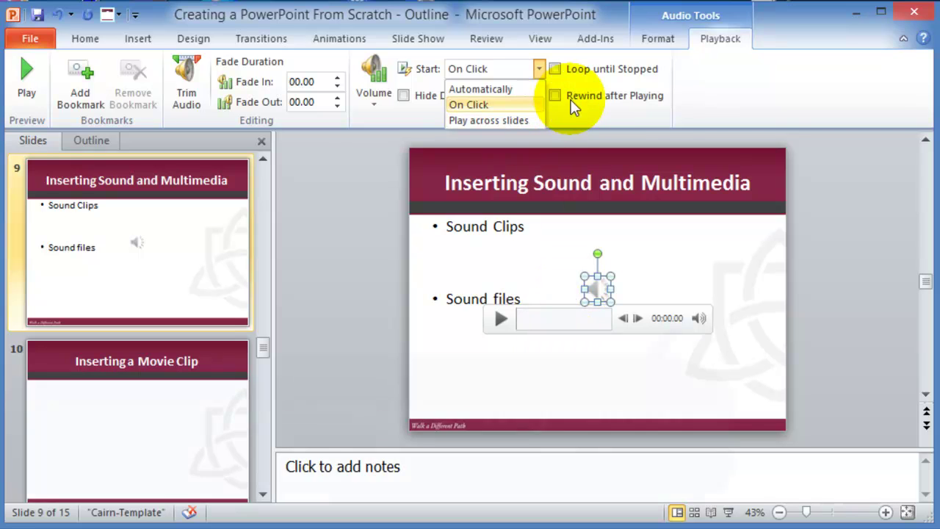
click(589, 120)
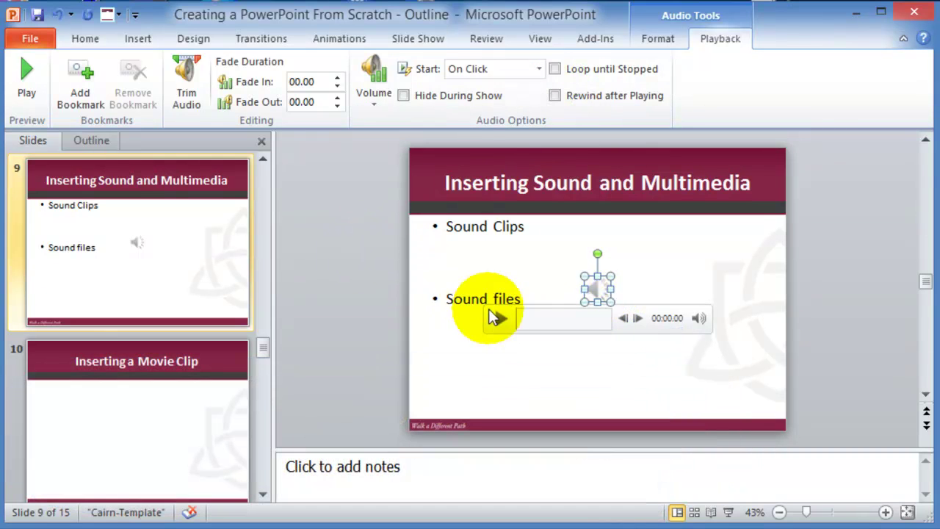
click(503, 251)
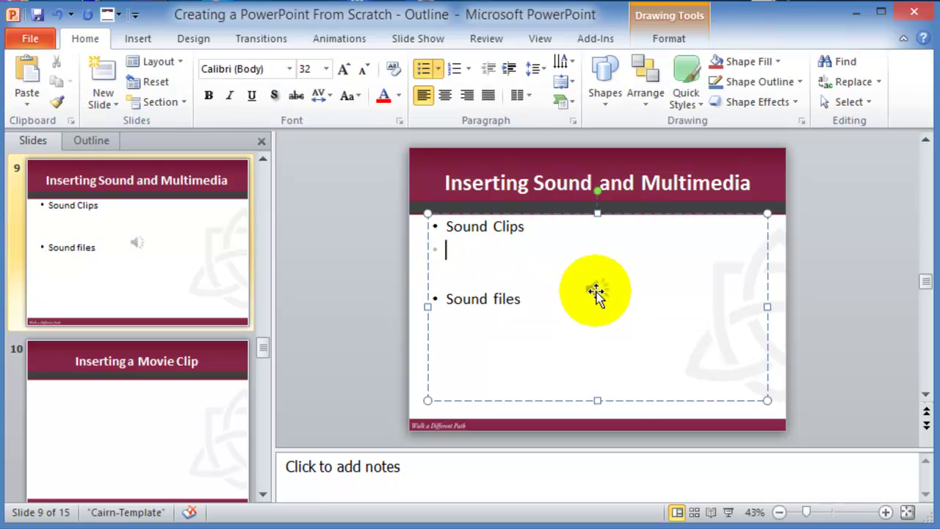
click(598, 290)
drag(604, 301, 755, 407)
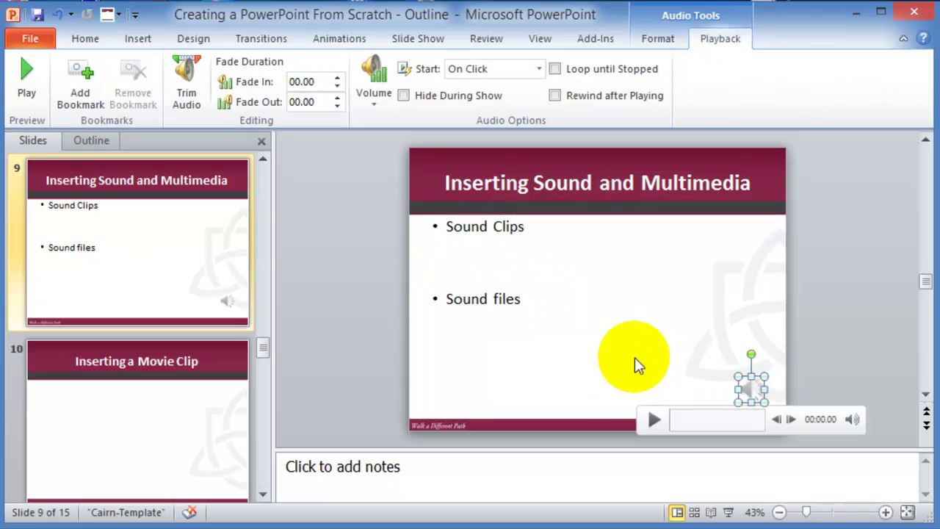
click(518, 361)
Step: Insert "Sample Video" from Dropbox's "PowerPoint Handouts - Sample Files" folder under BUS111-SP13 > 4 - PowerPoint on the "Inserting a Movie Clip" slide
scroll(519, 361, down, 1)
click(191, 280)
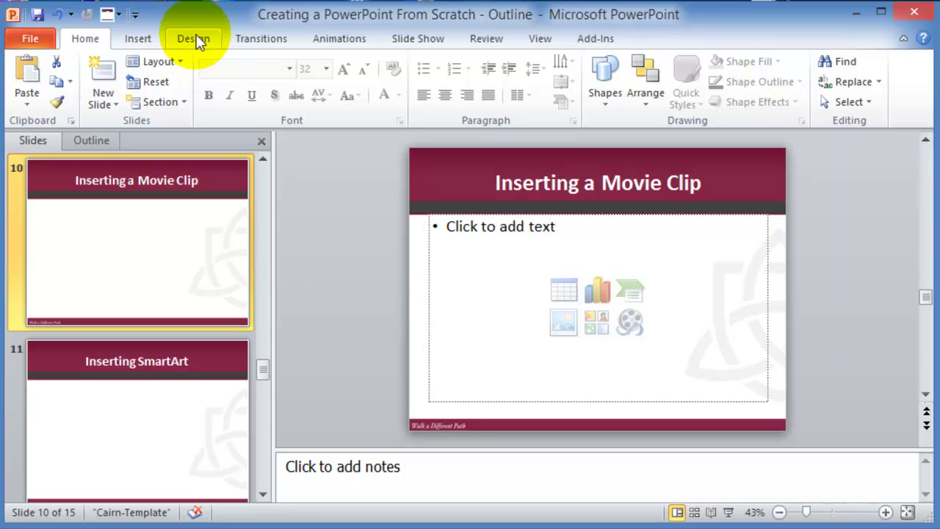
click(144, 38)
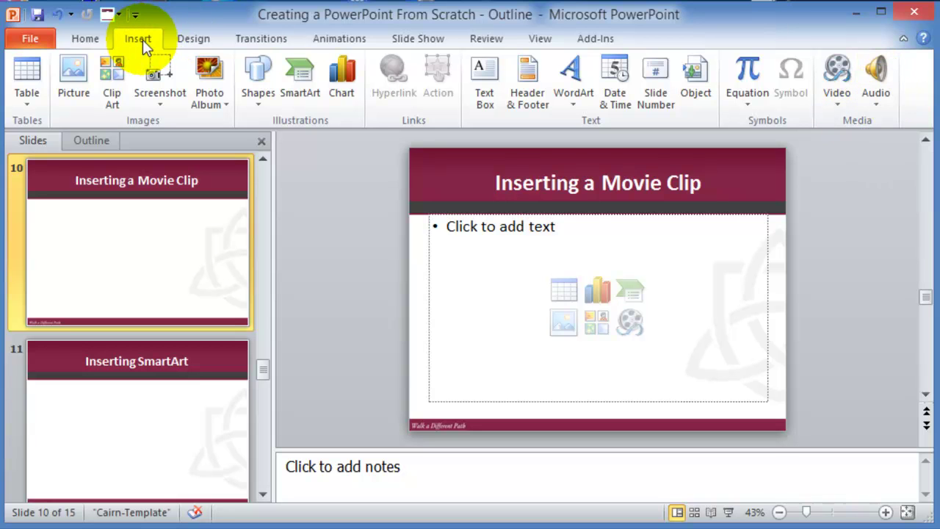
click(841, 103)
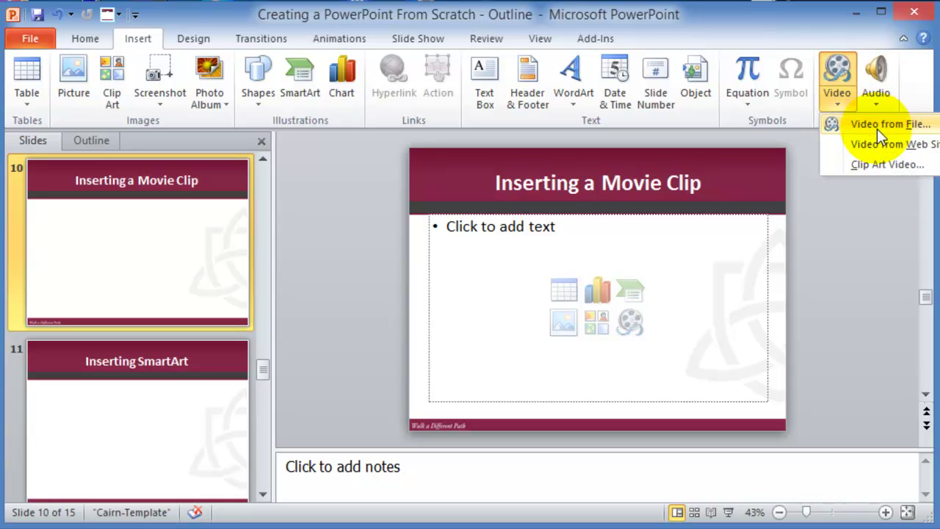
click(876, 129)
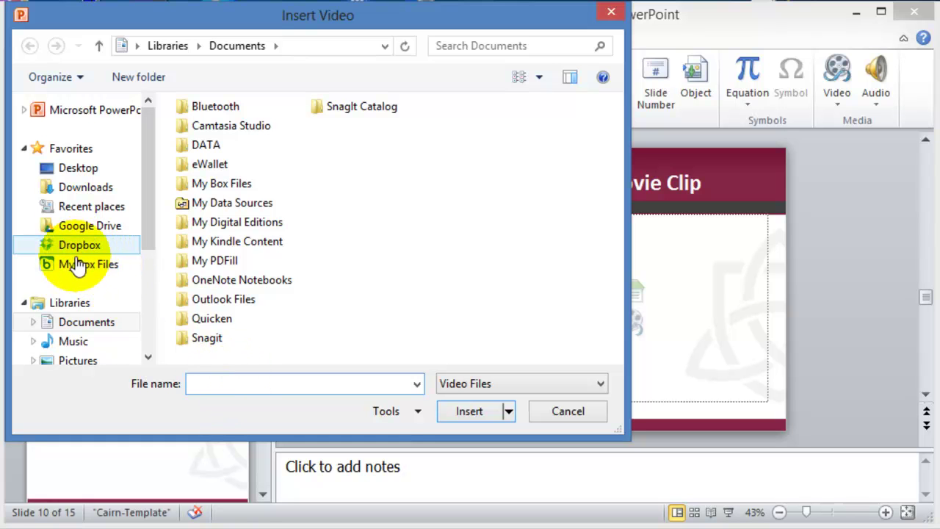
click(95, 249)
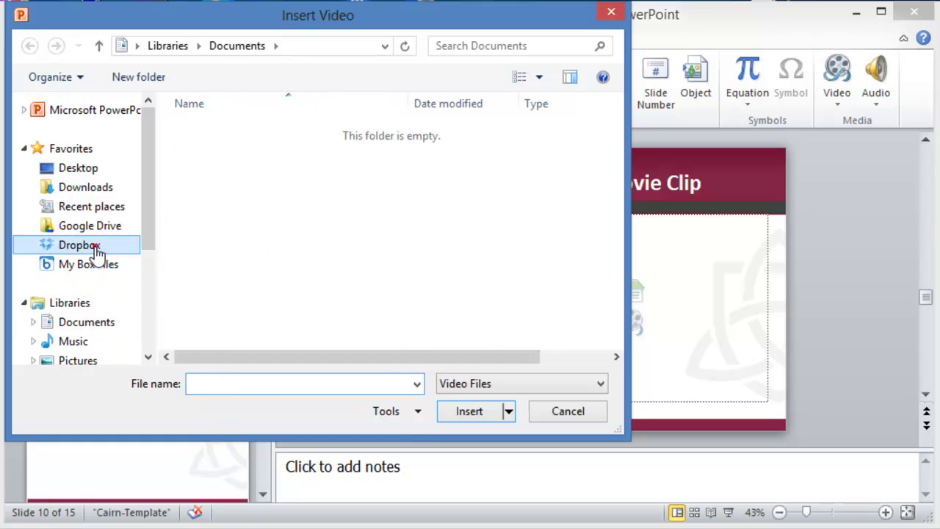
double_click(219, 145)
click(239, 169)
double_click(231, 188)
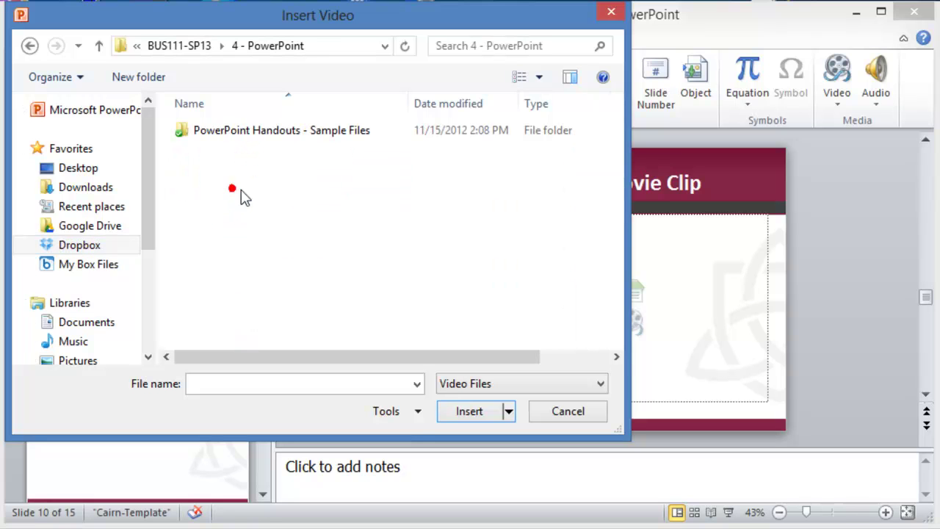
double_click(273, 134)
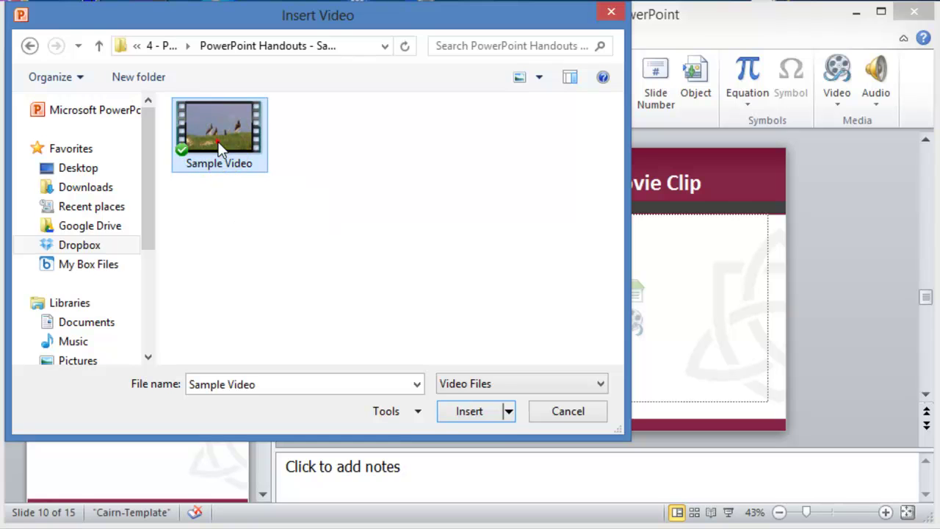
click(479, 409)
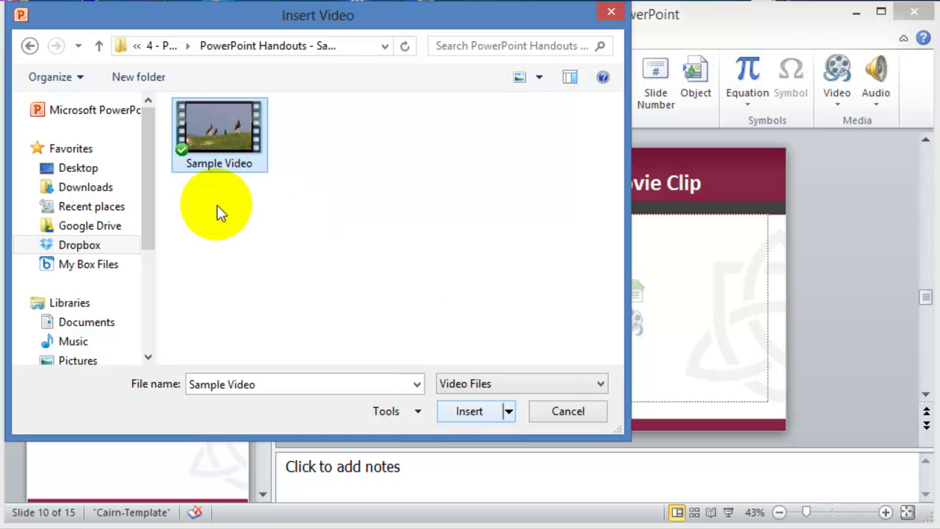
Step: Insert the selected Sample Video and enlarge it on the slide to about 5.4" high by 9.59" wide
click(470, 410)
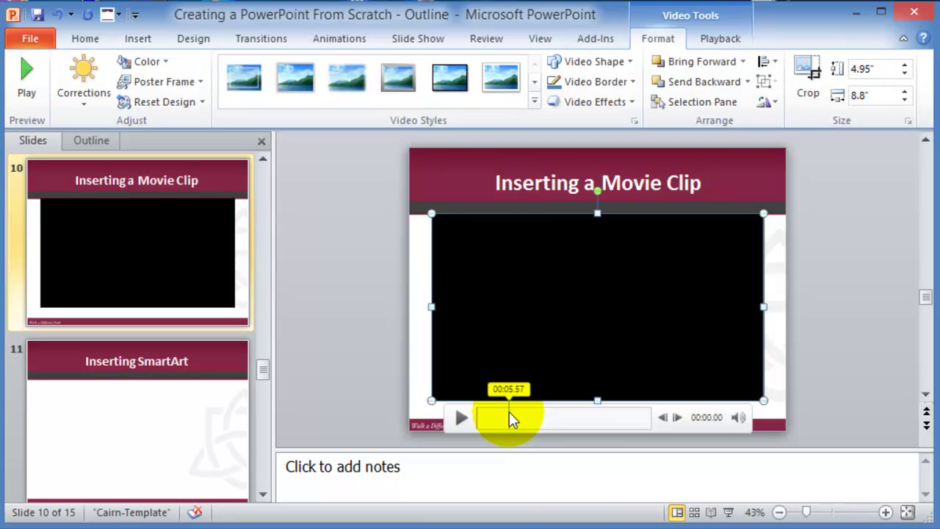
drag(431, 213, 449, 200)
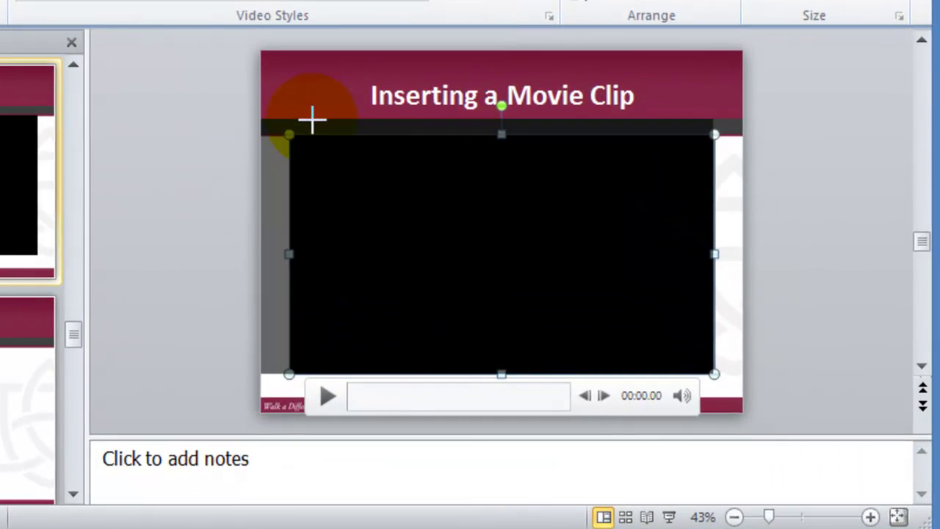
drag(312, 119, 315, 122)
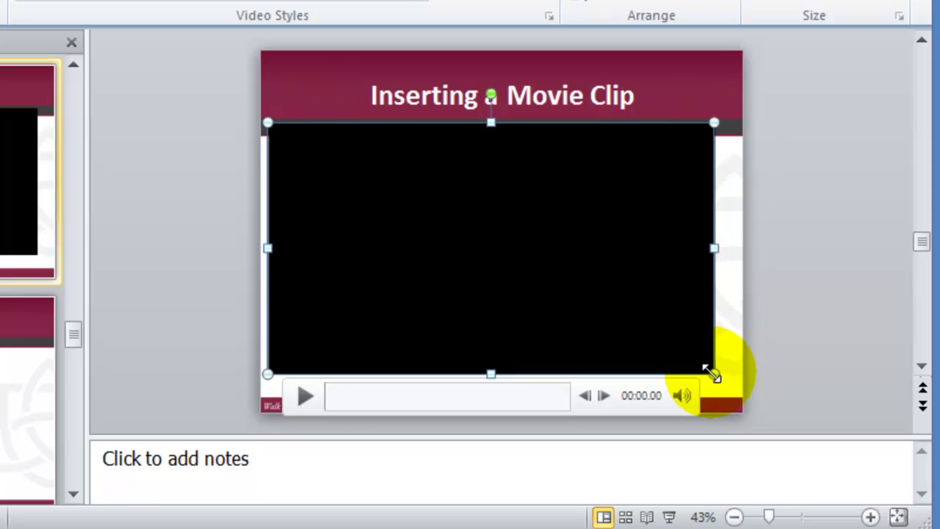
drag(713, 374, 750, 394)
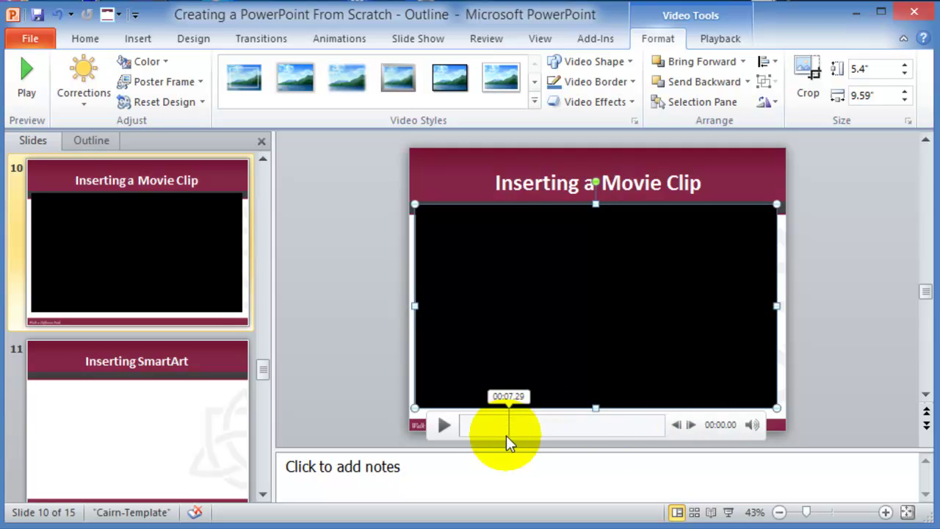
Step: Review the video's playback start options and preview the clip on the slide
click(727, 41)
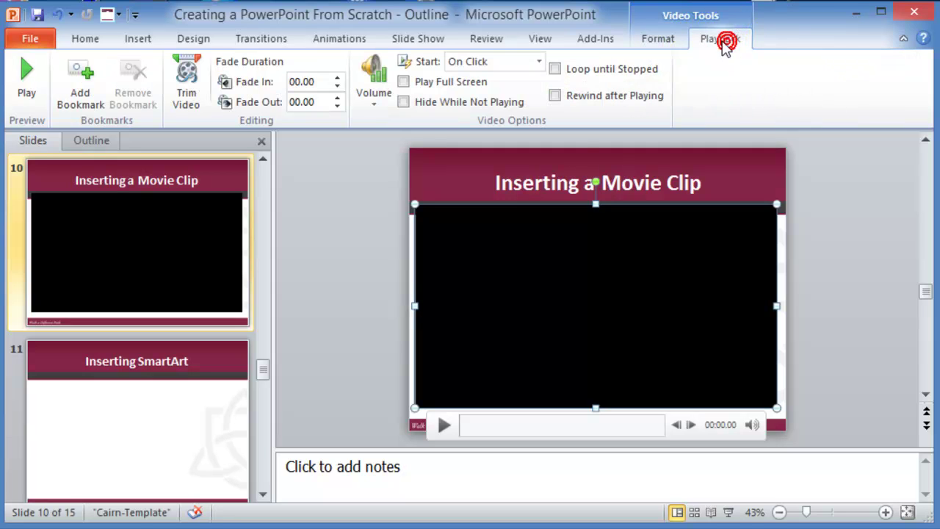
click(541, 64)
click(540, 65)
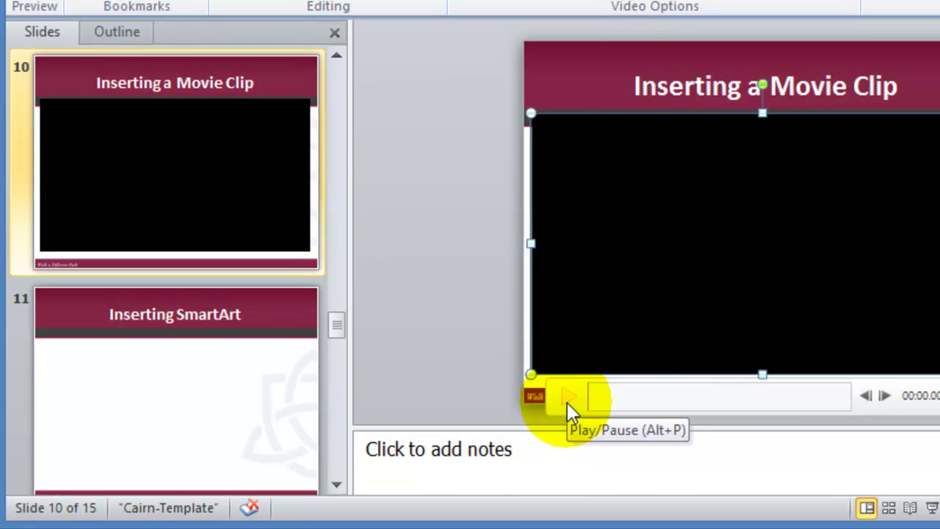
click(443, 426)
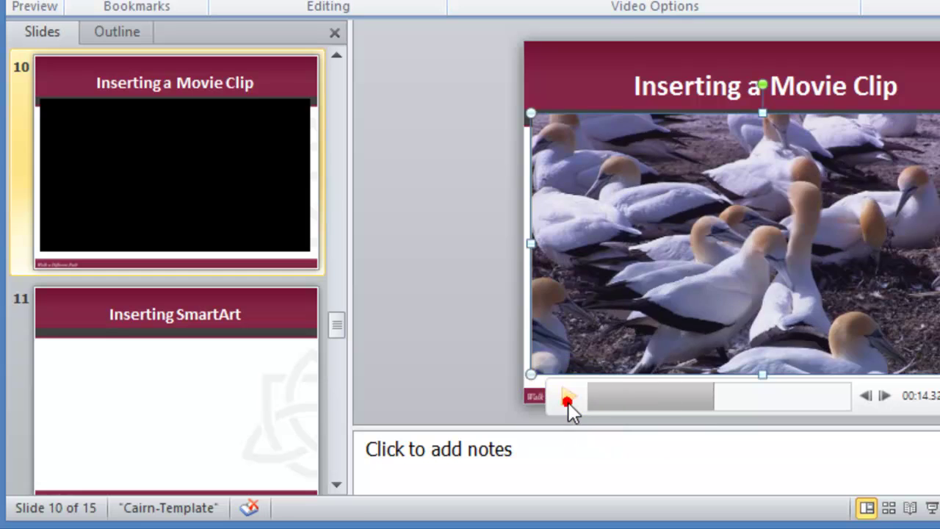
Step: On the "Inserting SmartArt" slide, enter the bullets Study, Attend, Homework and, after a blank line, A in the course
click(119, 398)
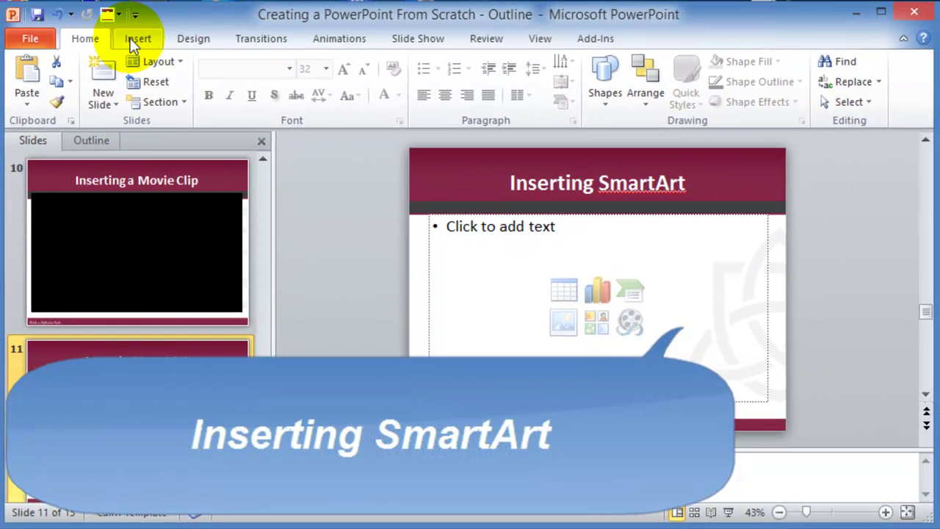
click(134, 41)
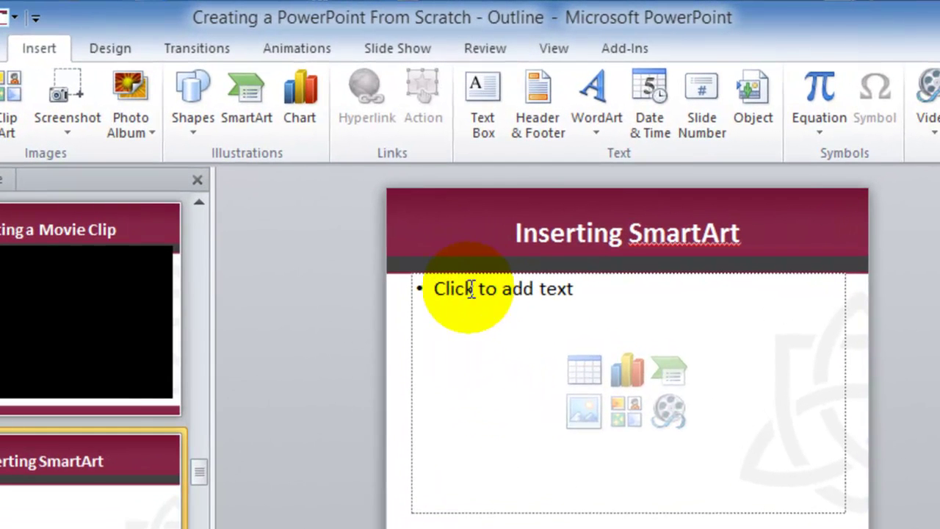
click(470, 288)
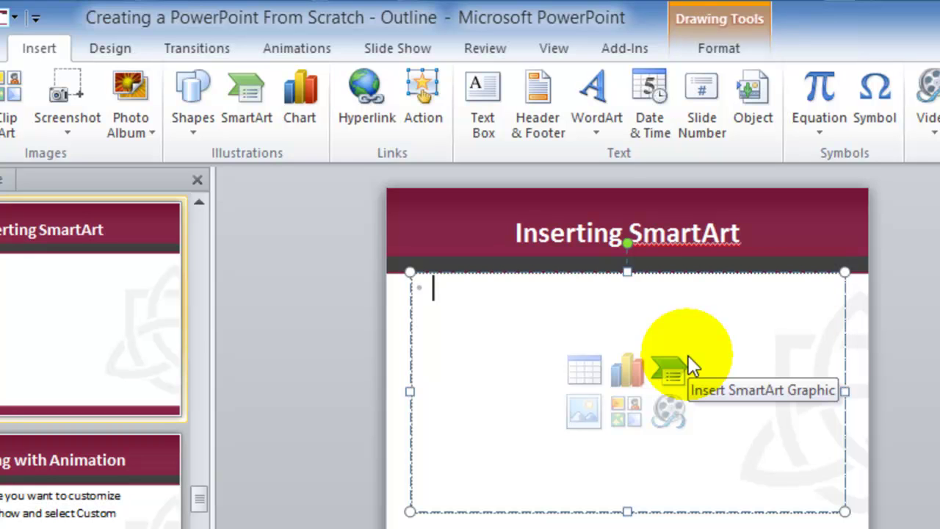
text(Study)
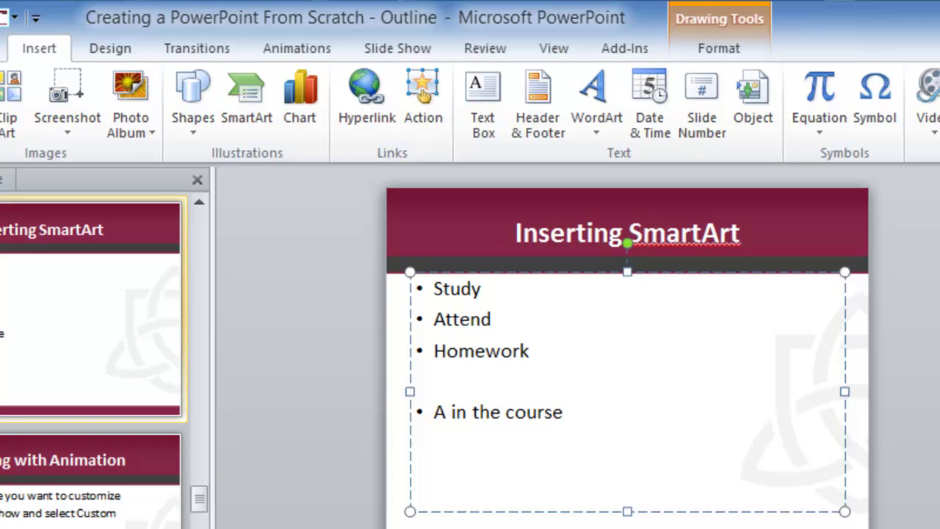
click(865, 476)
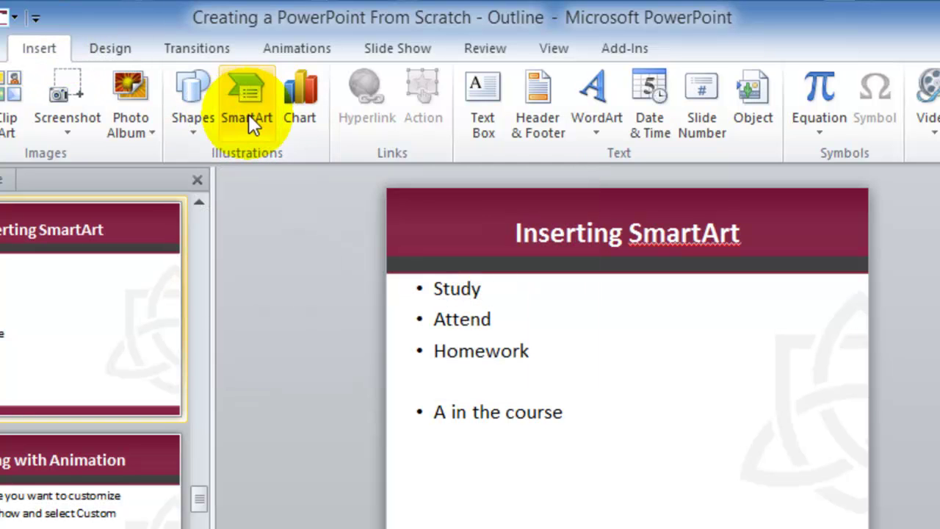
Step: Insert a Funnel SmartArt graphic from the Process category on the "Inserting SmartArt" slide
click(253, 132)
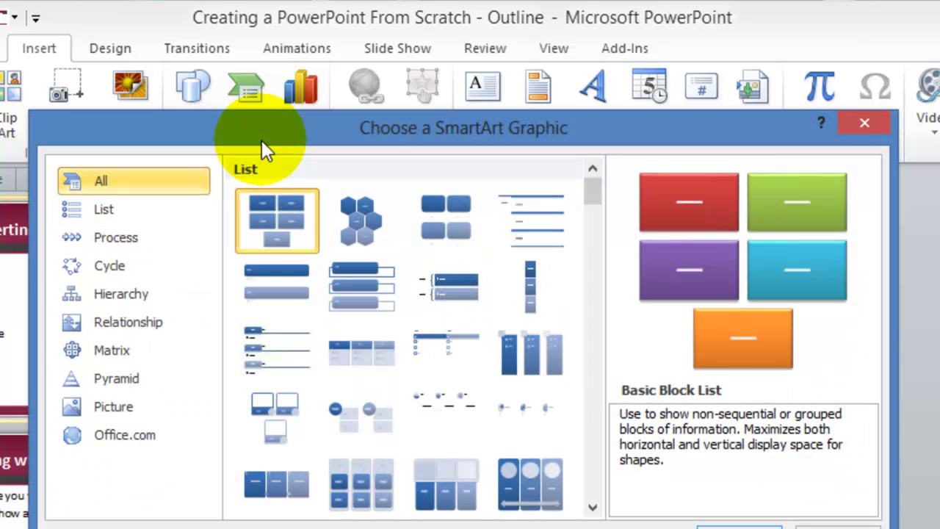
click(96, 212)
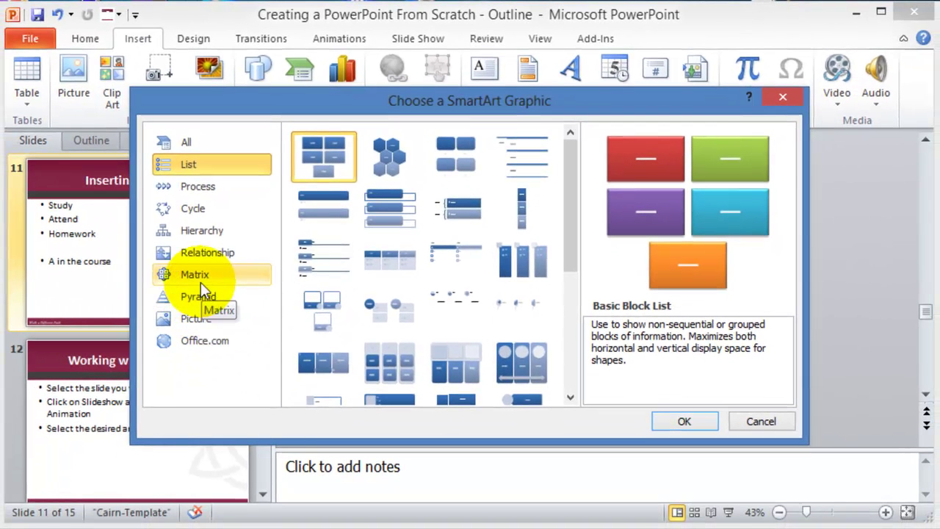
click(188, 210)
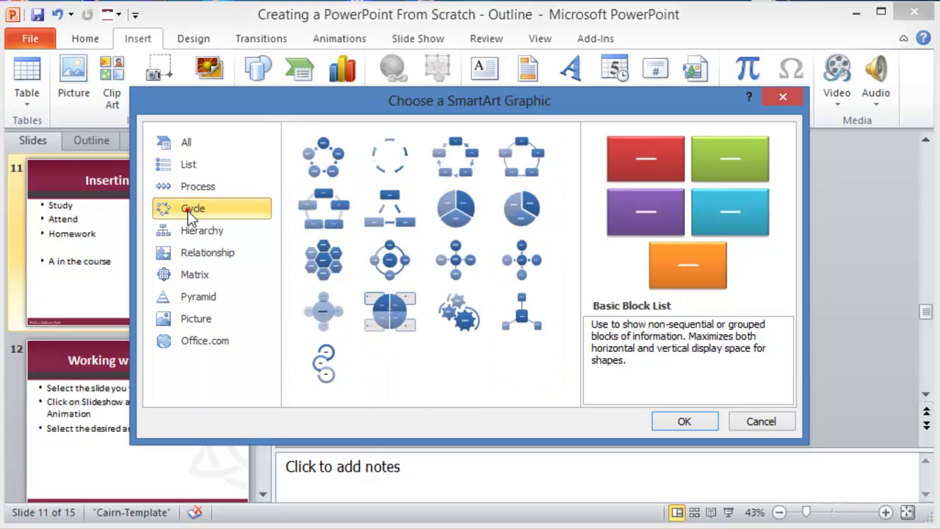
click(193, 186)
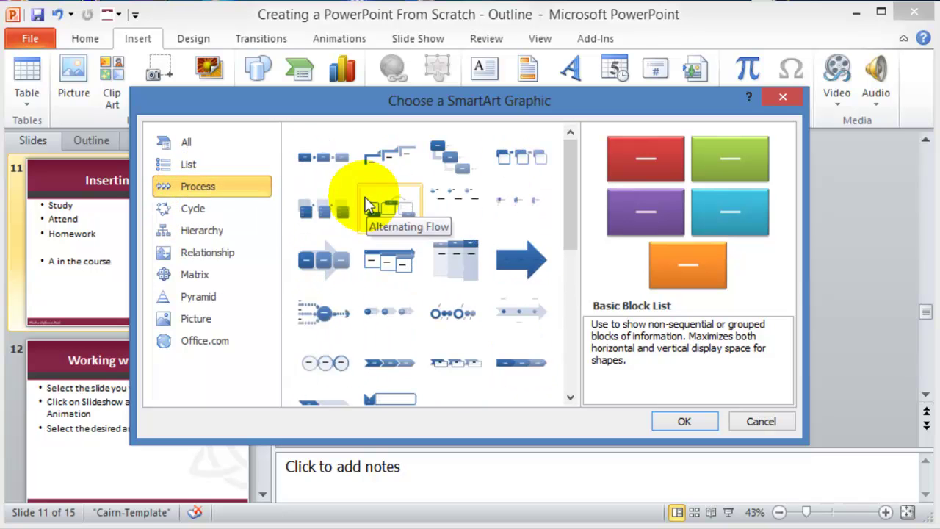
scroll(593, 378, down, 5)
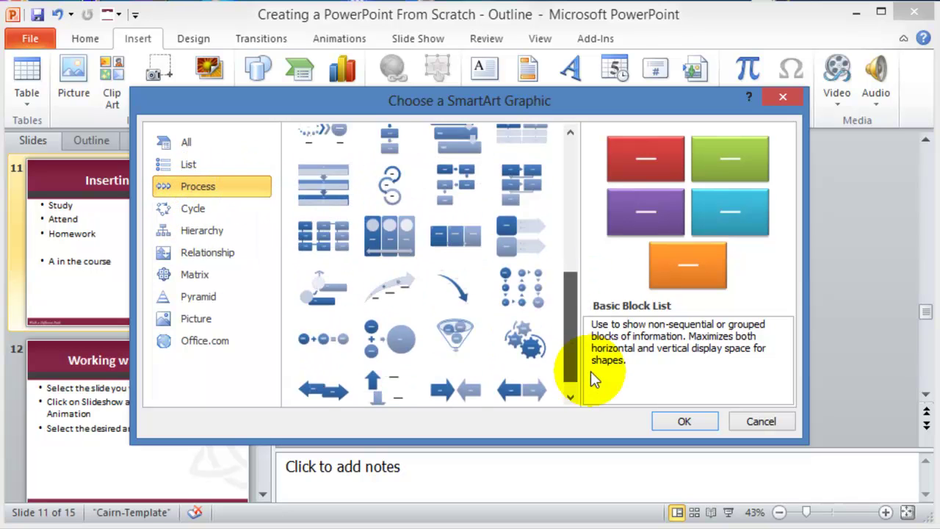
click(457, 322)
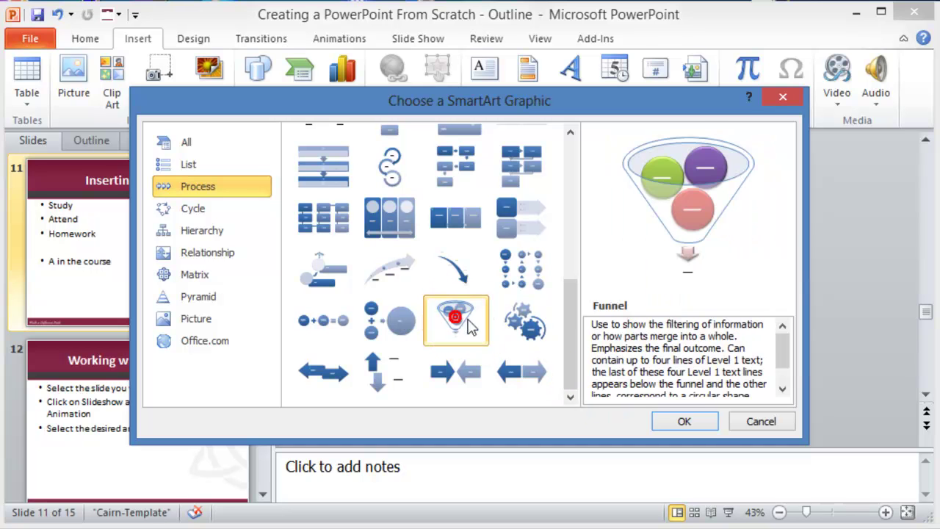
click(685, 422)
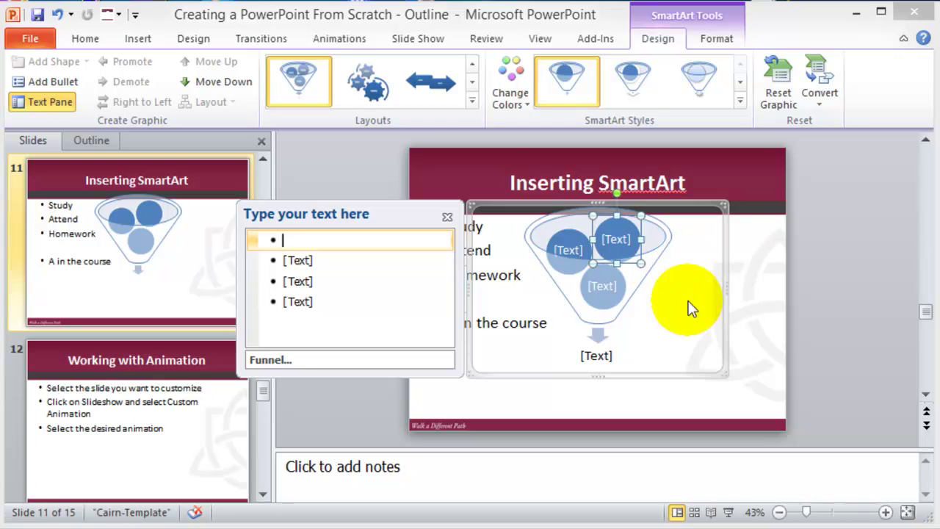
Step: Move the funnel graphic toward the slide's lower right and fill its text with Attend, Study, Homework and A grade in the course
drag(713, 377, 756, 405)
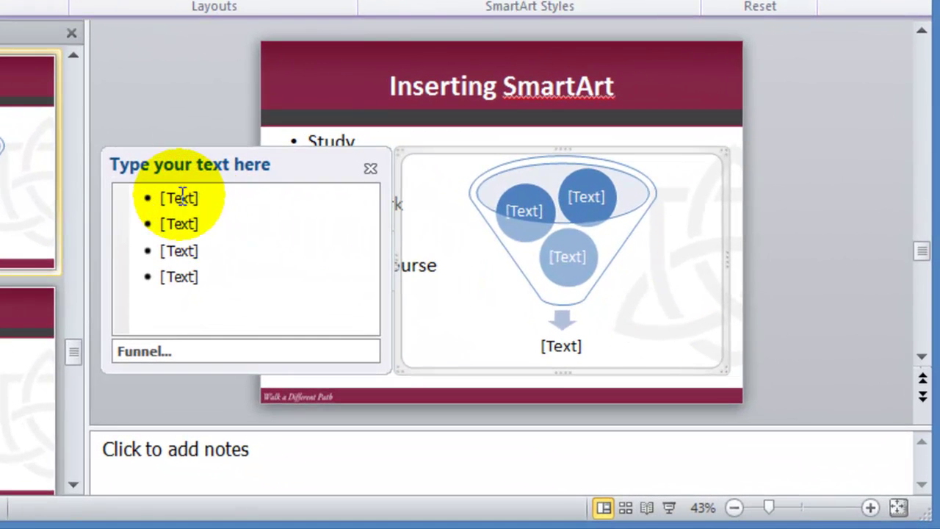
click(200, 198)
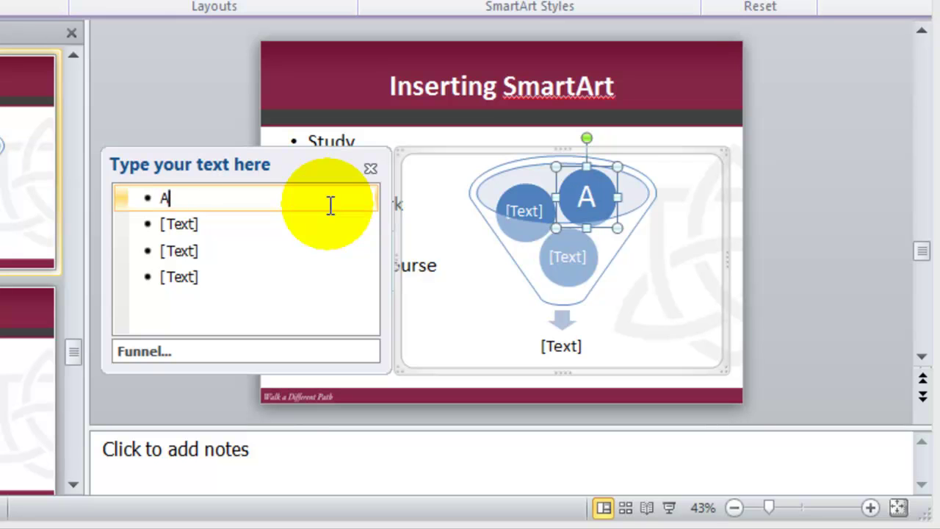
click(185, 223)
text(Study)
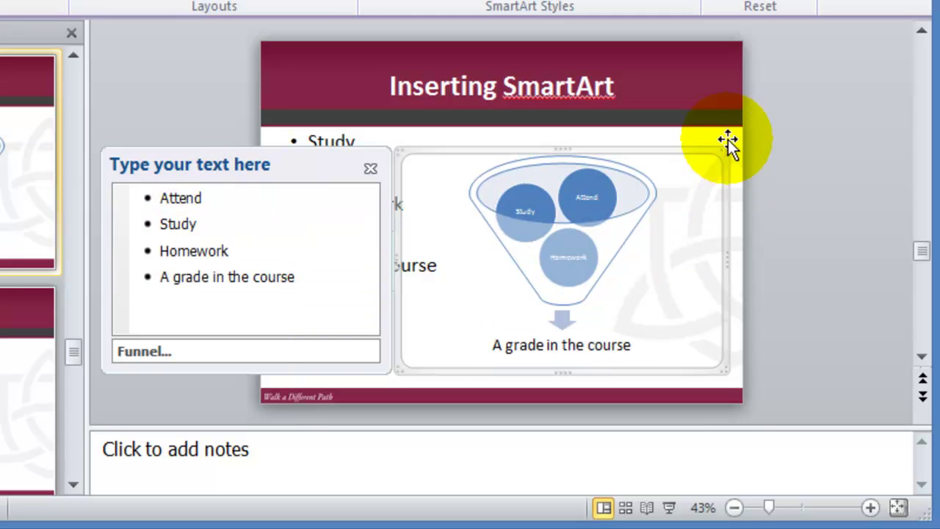
click(770, 205)
click(716, 431)
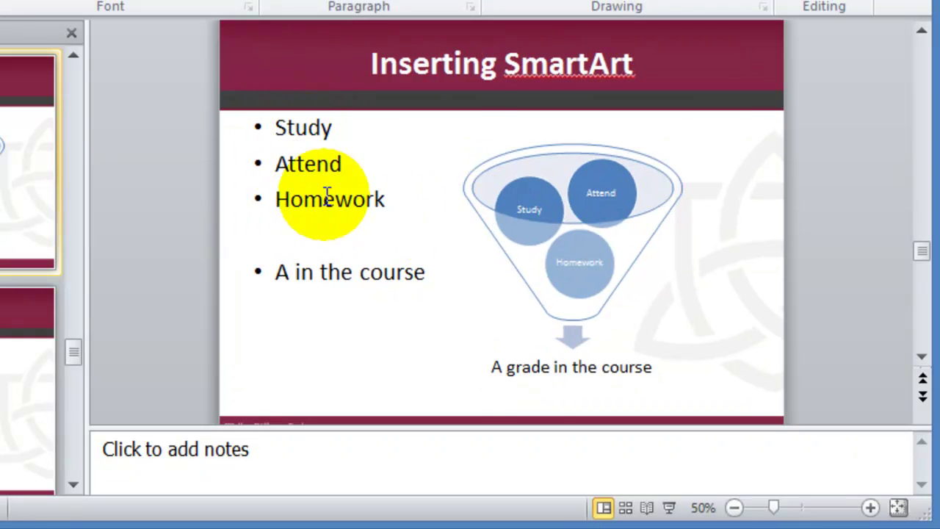
Step: Recolor the funnel SmartArt graphic with the first Colorful color variation
drag(277, 128, 313, 223)
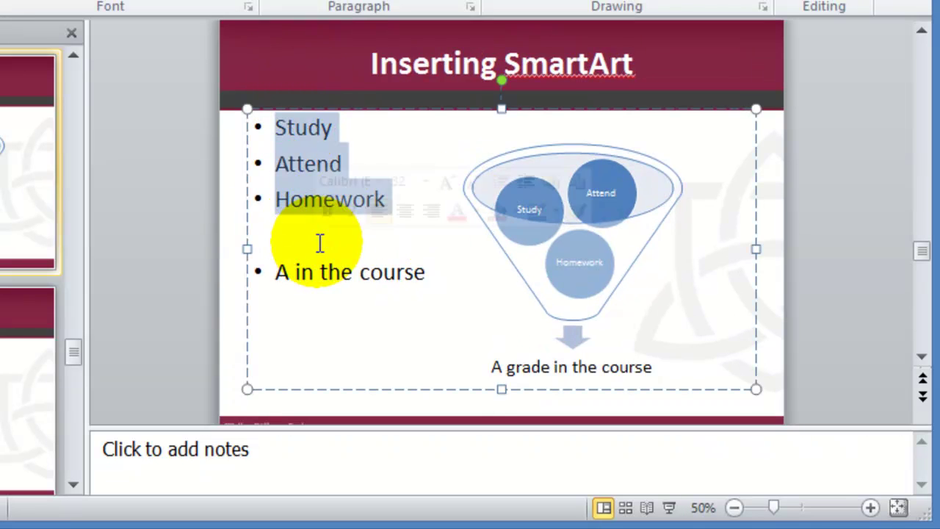
click(665, 290)
click(596, 326)
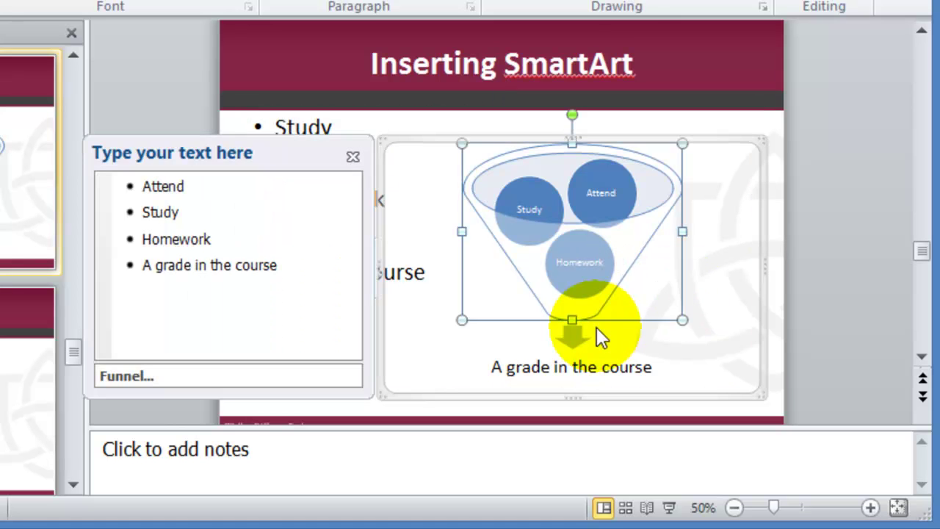
click(592, 339)
click(697, 393)
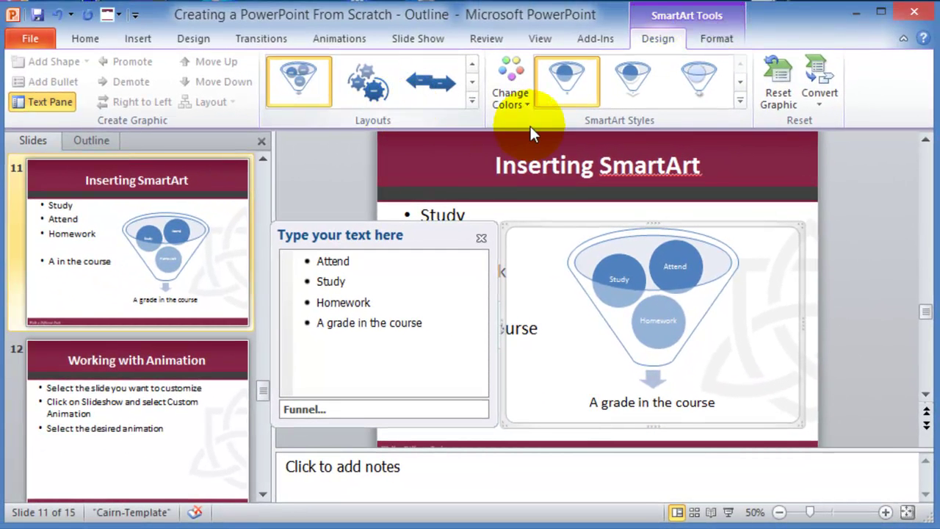
click(517, 99)
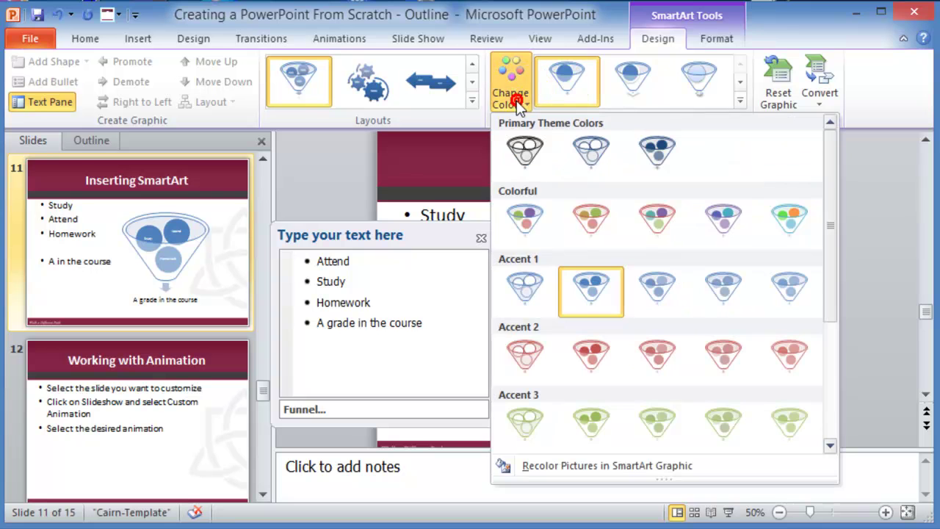
click(530, 222)
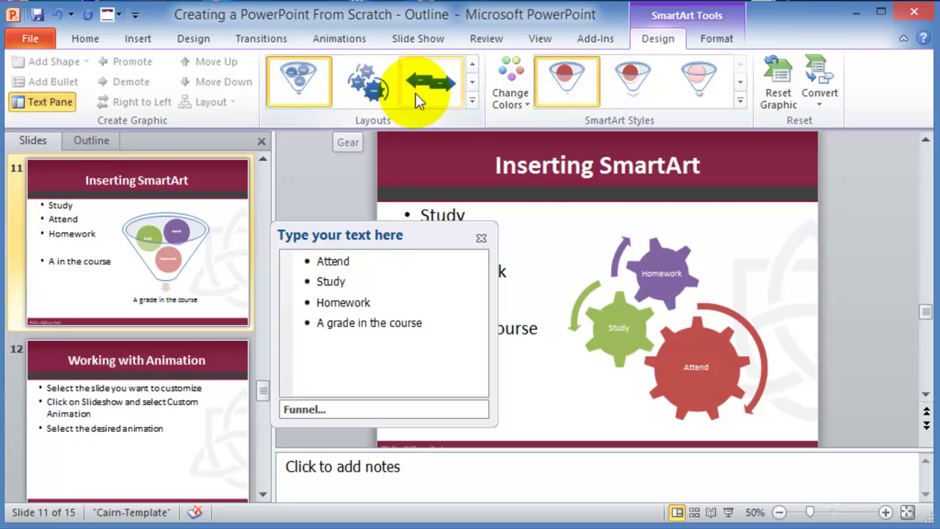
Step: Try a process layout with blocks over a large arrow on the SmartArt graphic, and undo the layout change
click(472, 101)
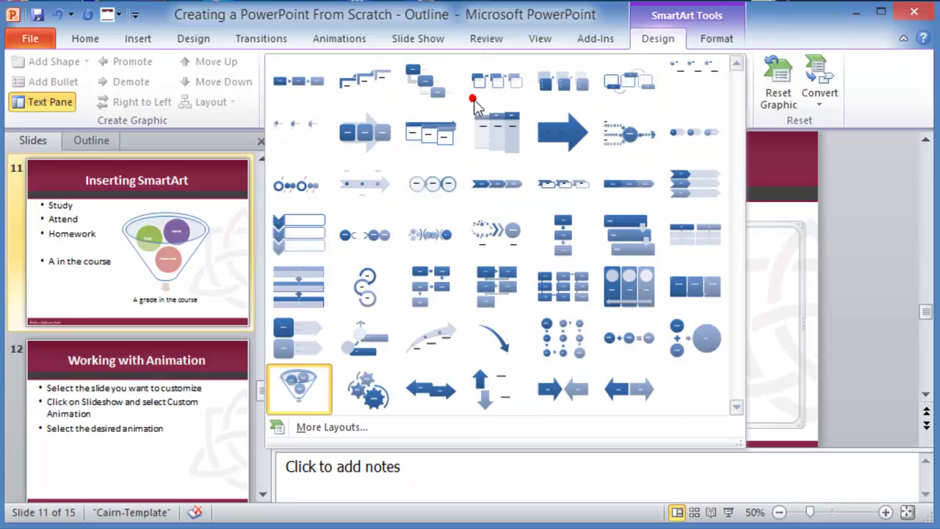
click(346, 123)
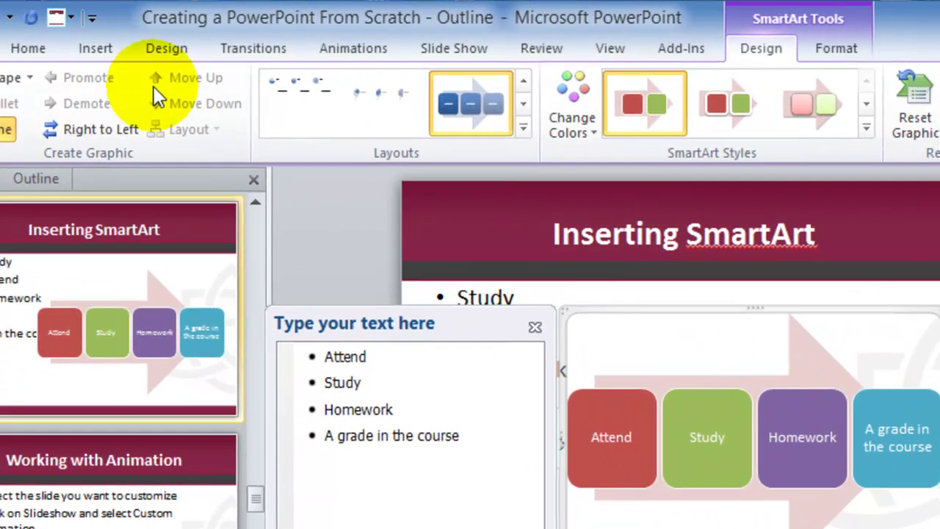
click(10, 19)
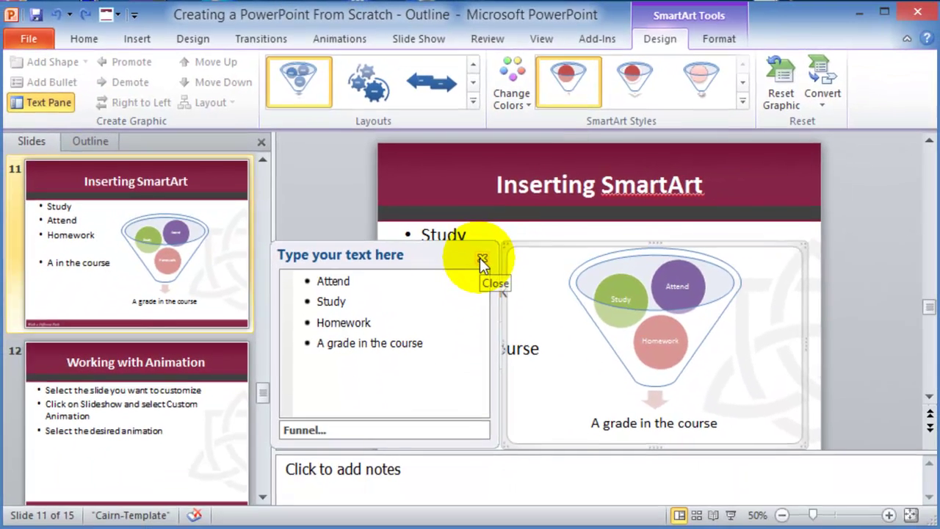
Step: Toggle the SmartArt graphic's text pane off and on, leaving it hidden
click(481, 260)
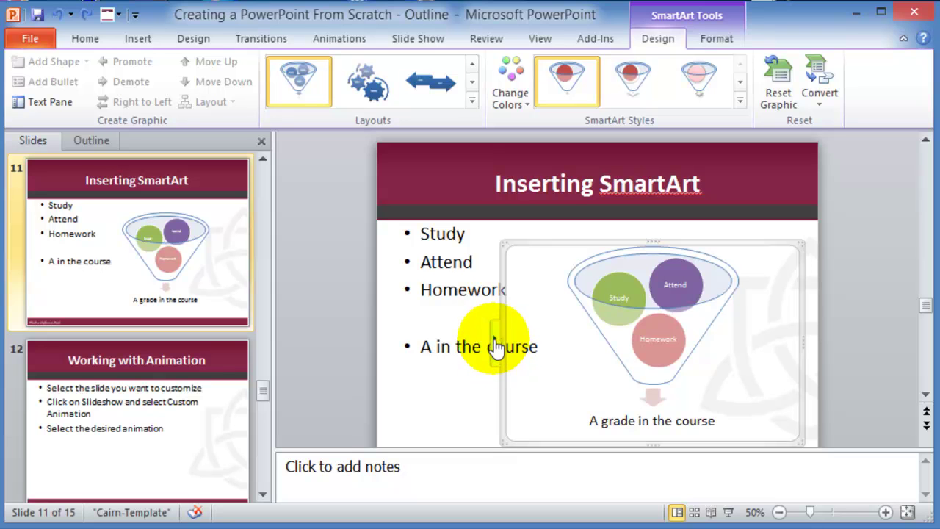
click(496, 345)
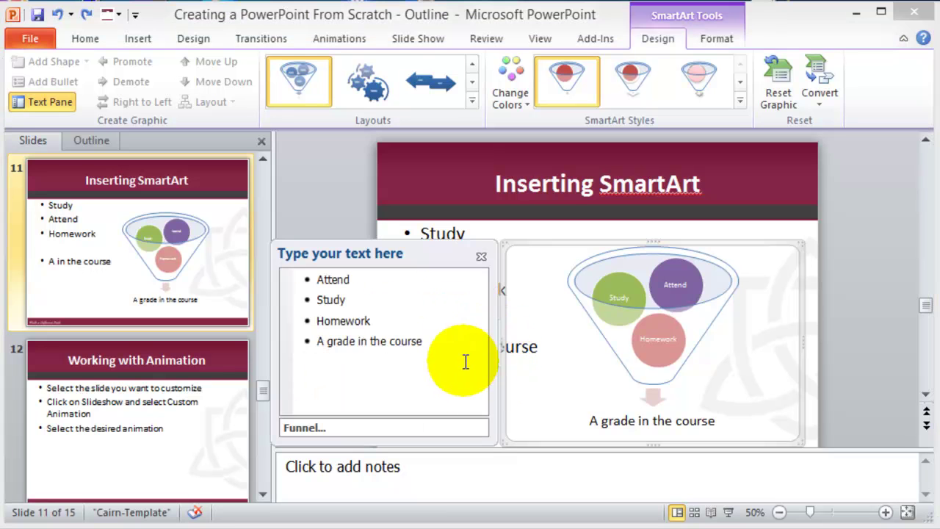
click(483, 257)
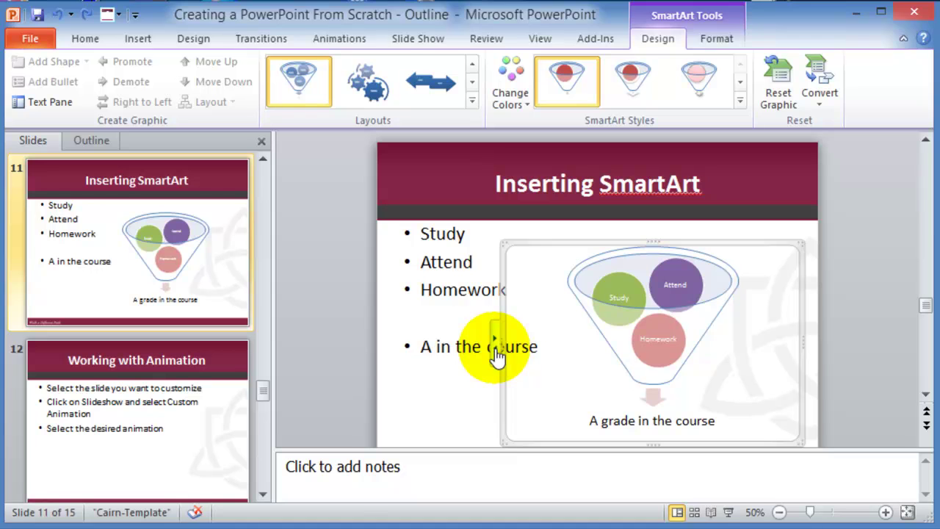
click(496, 349)
click(482, 258)
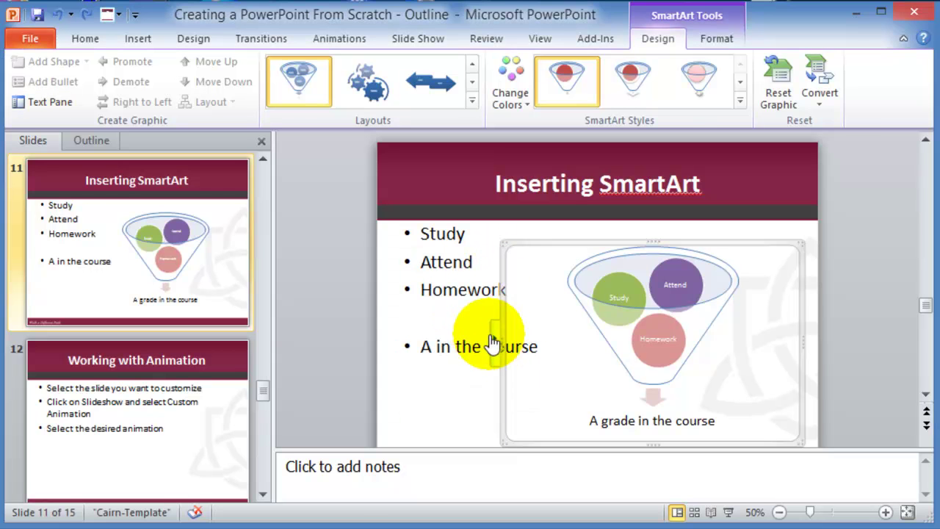
Step: Try to add two extra bullets, Werwr and wer, after Homework in the funnel graphic's text pane
click(496, 345)
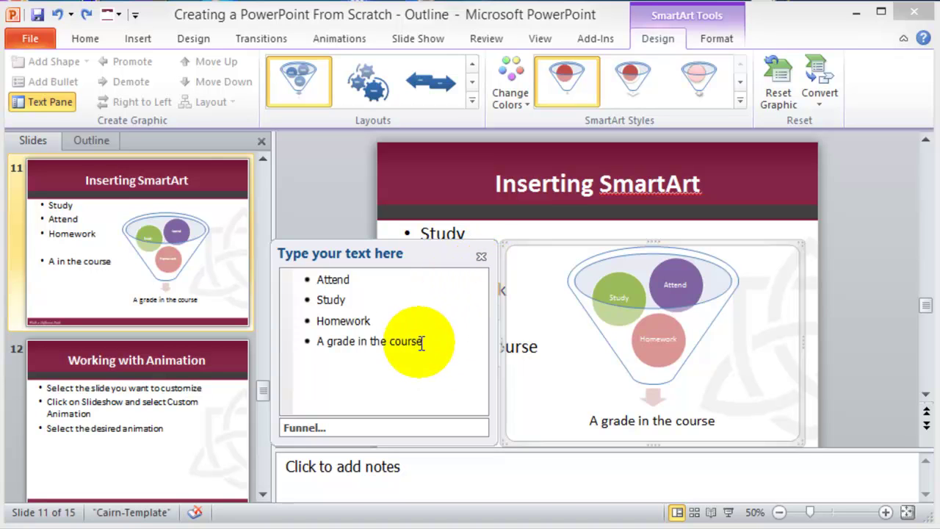
click(376, 321)
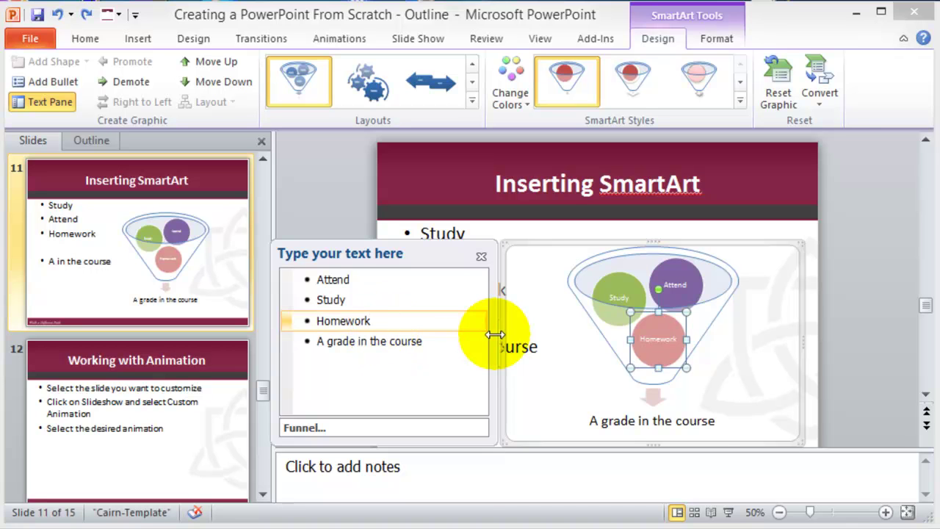
key(Return)
text(werwr)
key(Return)
text(werw)
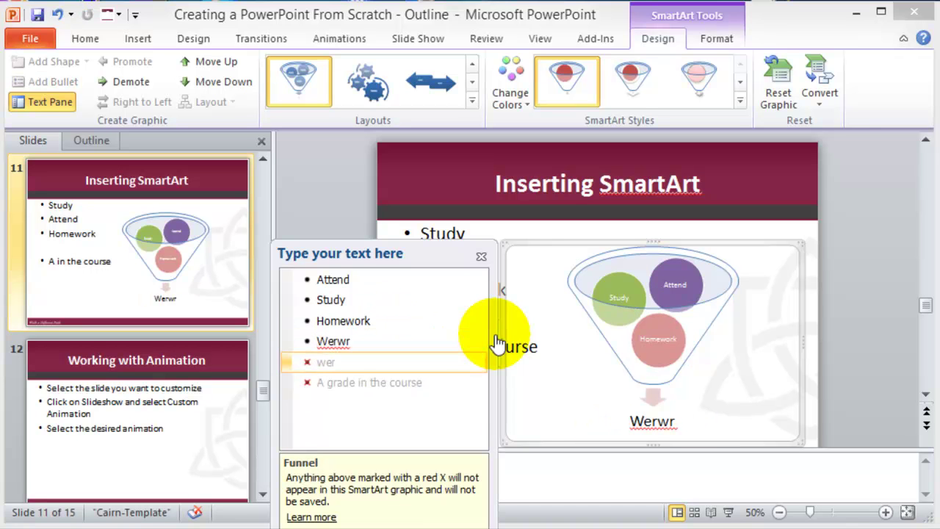
click(407, 386)
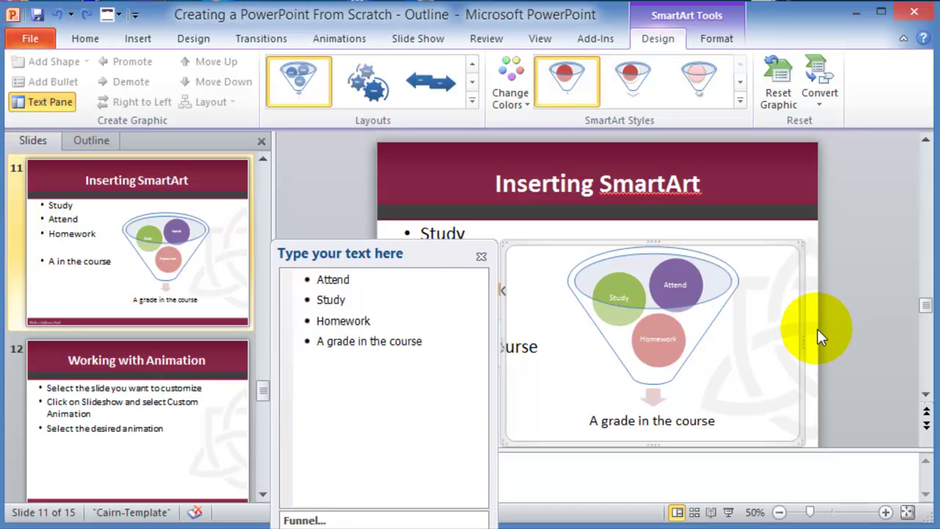
click(815, 334)
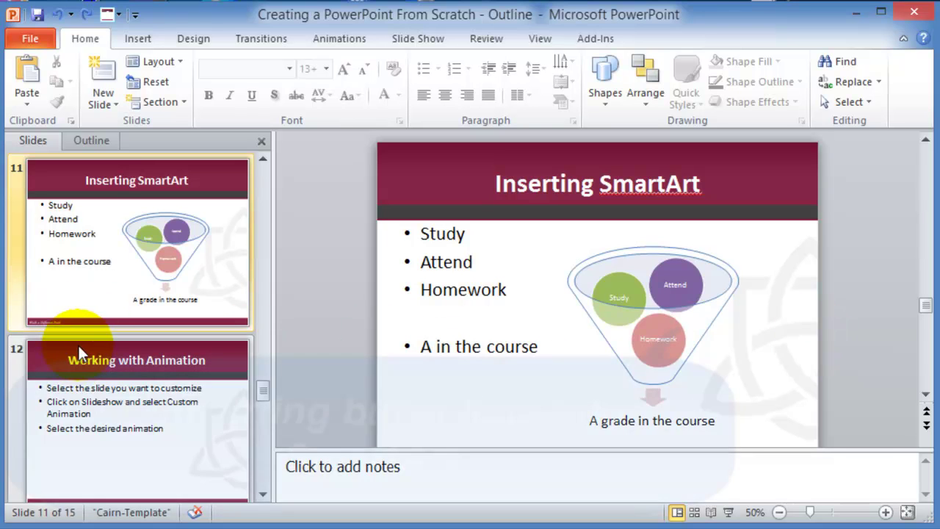
Step: On the Inserting Other Objects slide, move the green arrow to the lower right and the Getting Started with Technology picture slightly right and up
click(118, 285)
scroll(165, 291, up, 1)
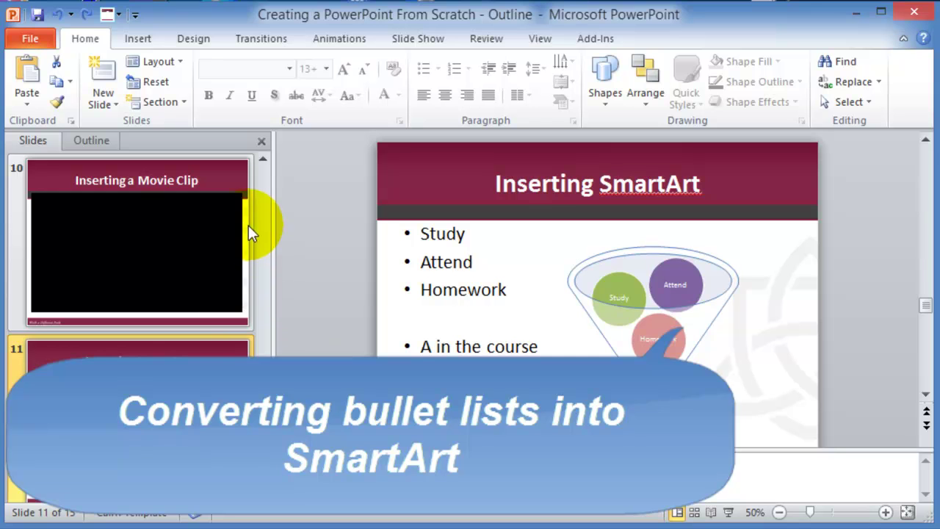
click(264, 161)
click(264, 161)
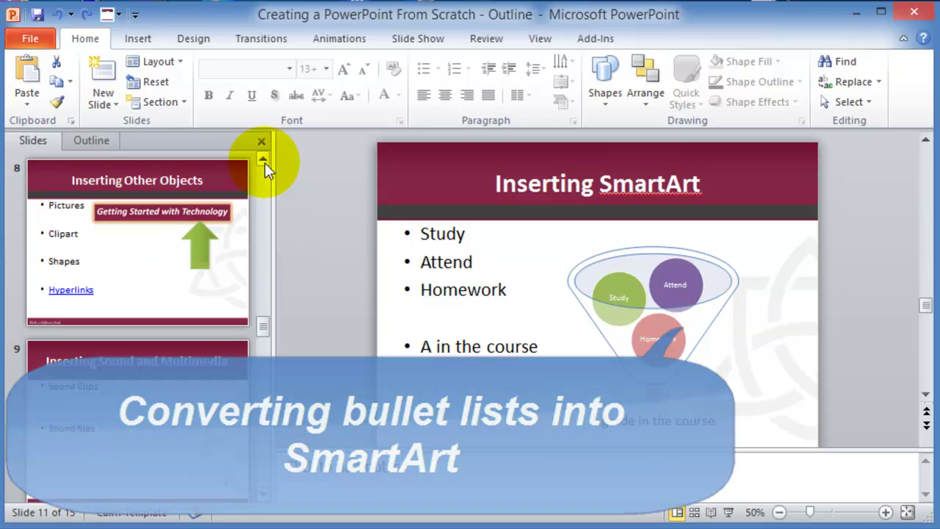
click(68, 260)
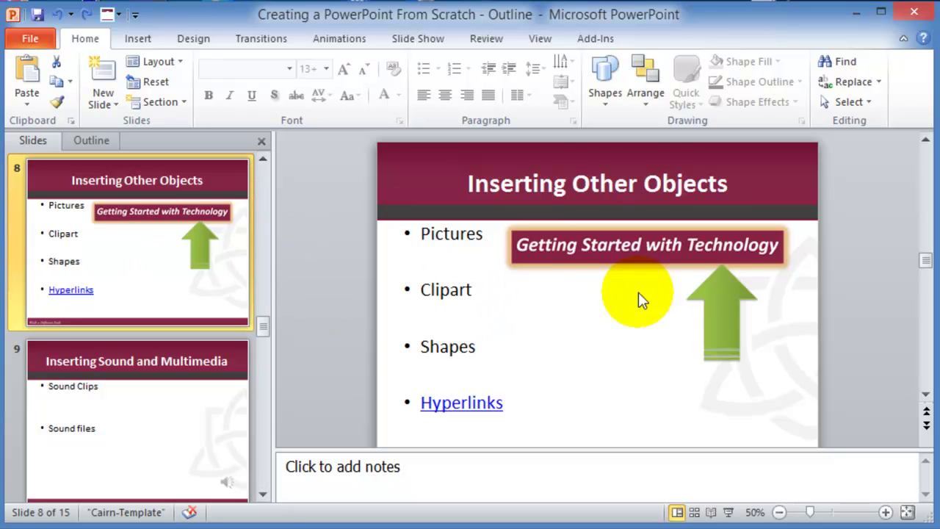
click(713, 330)
drag(713, 329, 739, 407)
click(702, 250)
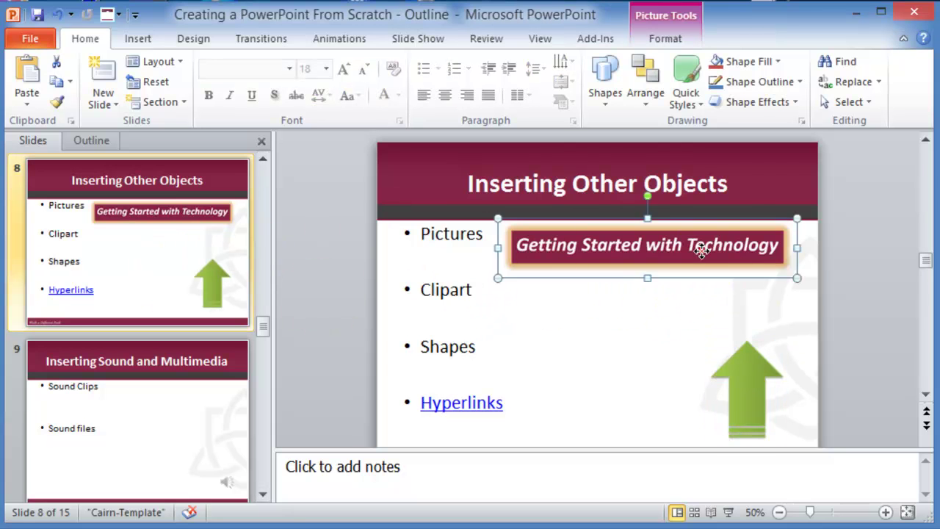
drag(701, 251, 736, 309)
drag(624, 315, 597, 272)
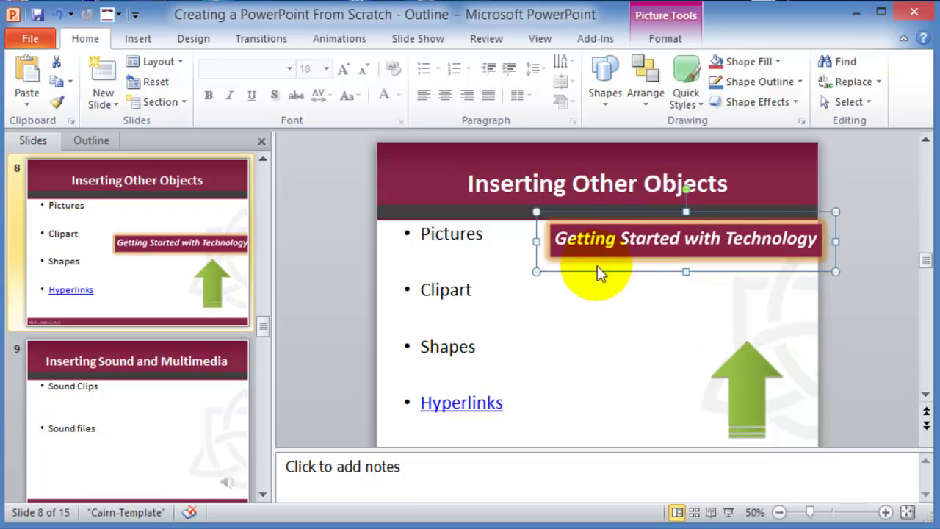
Step: Convert the bullet list of Pictures, Clipart, Shapes and Hyperlinks into a Continuous Block Process SmartArt graphic
click(477, 291)
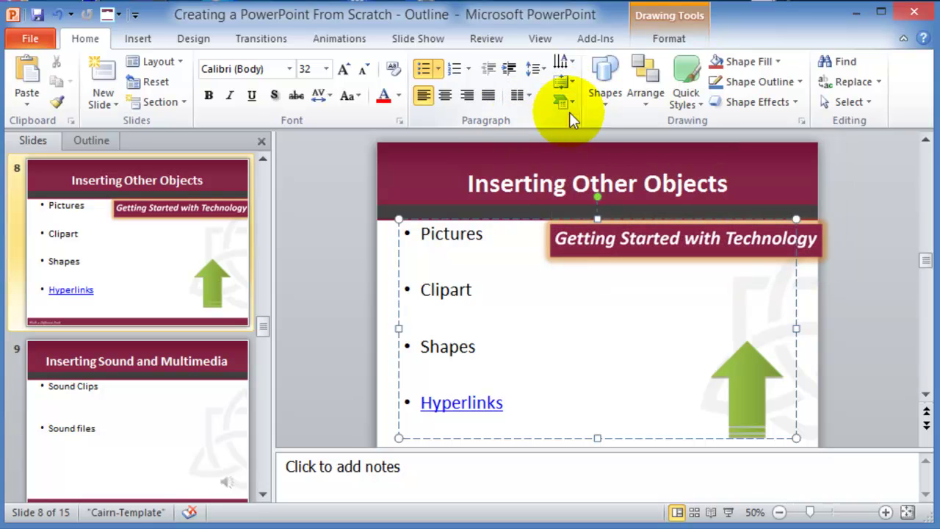
right_click(484, 298)
click(533, 502)
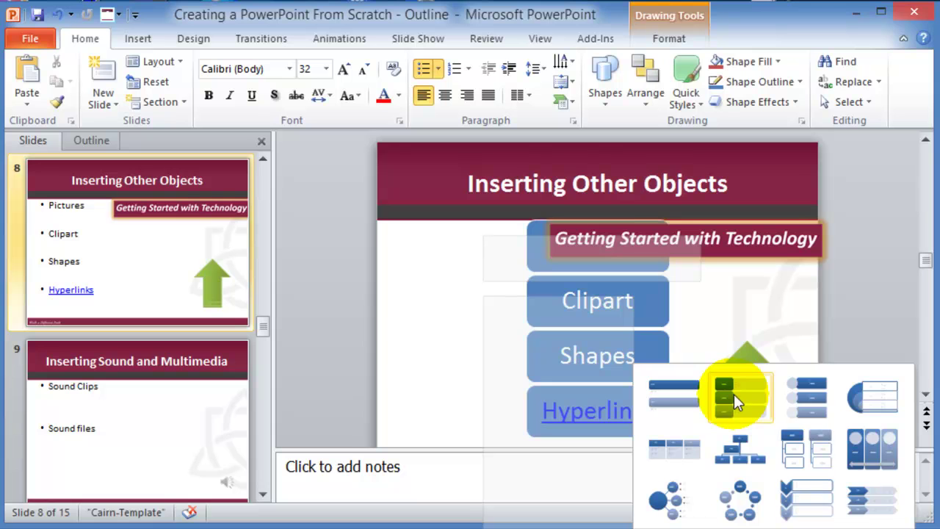
click(674, 448)
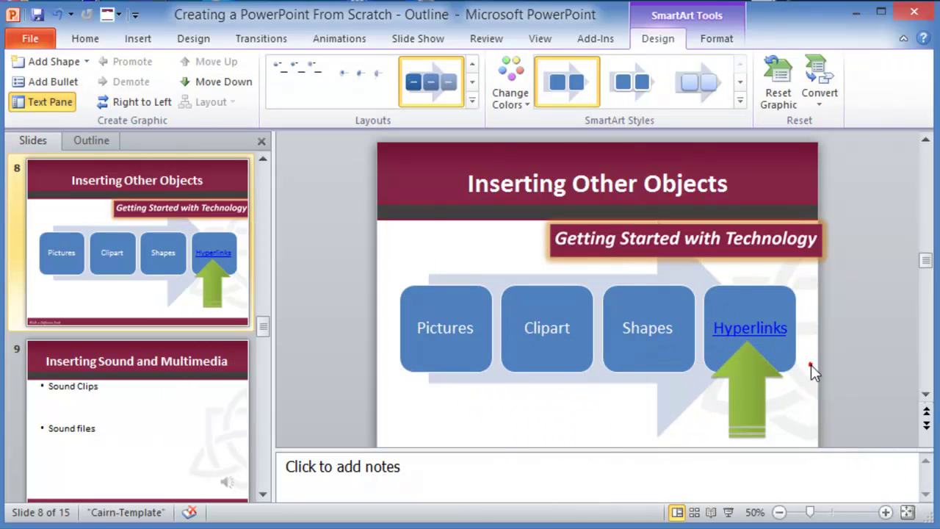
Step: Move the green arrow below the Clipart block so it points up at it
drag(810, 373, 558, 411)
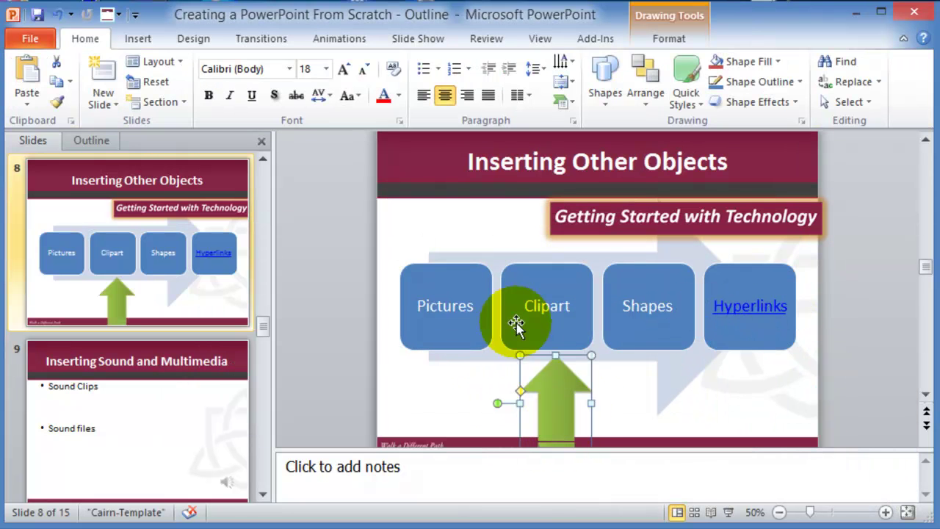
click(470, 222)
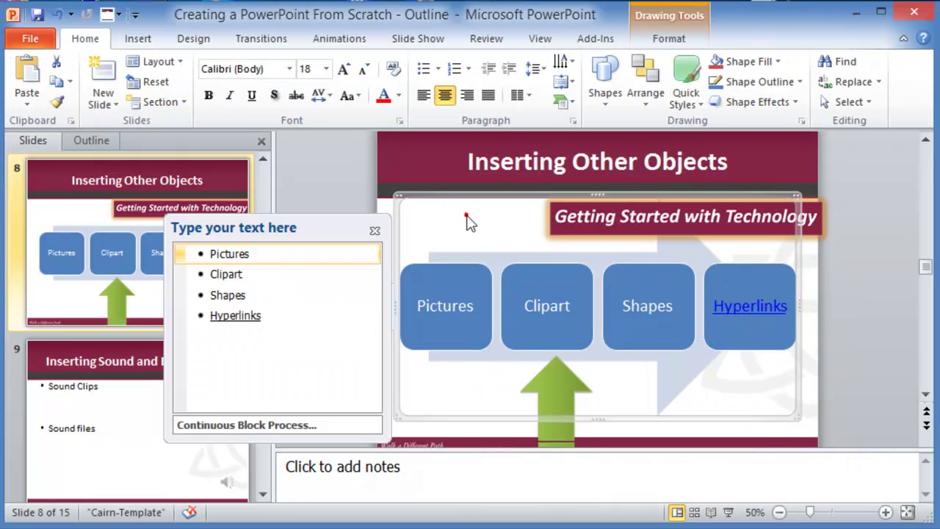
click(808, 350)
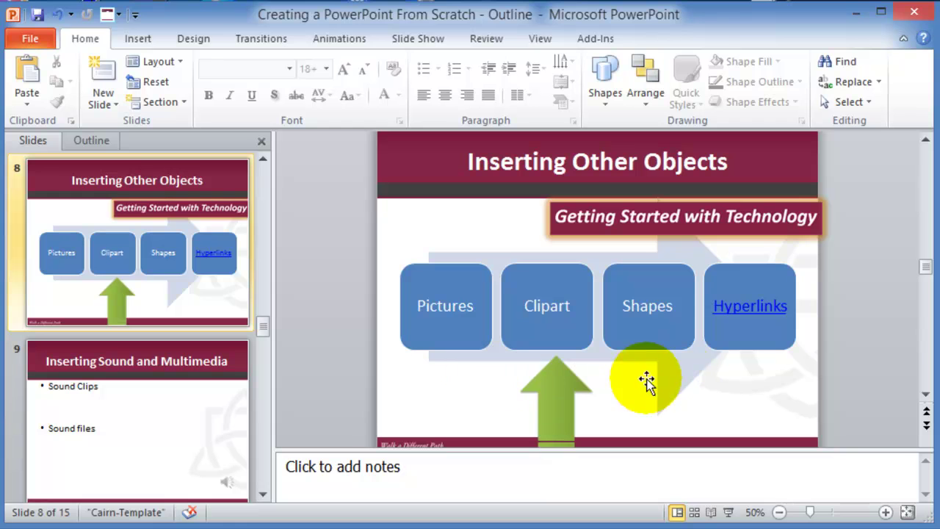
Step: Recolor the block process SmartArt graphic with the first Colorful color variation
click(679, 378)
double_click(680, 377)
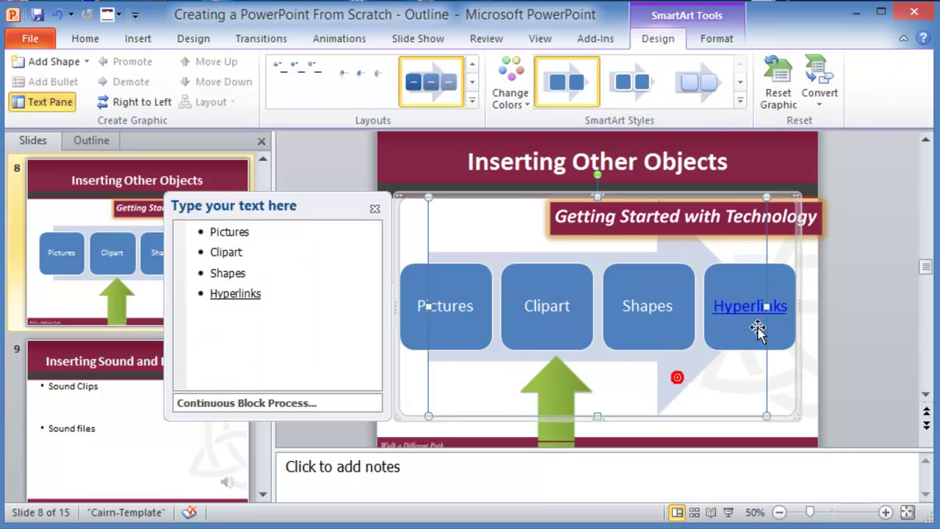
click(510, 95)
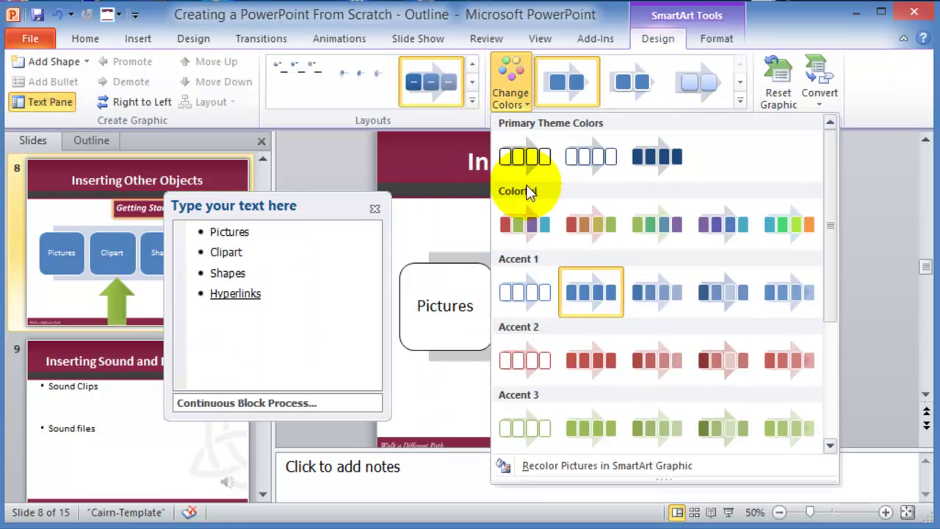
click(528, 223)
click(888, 385)
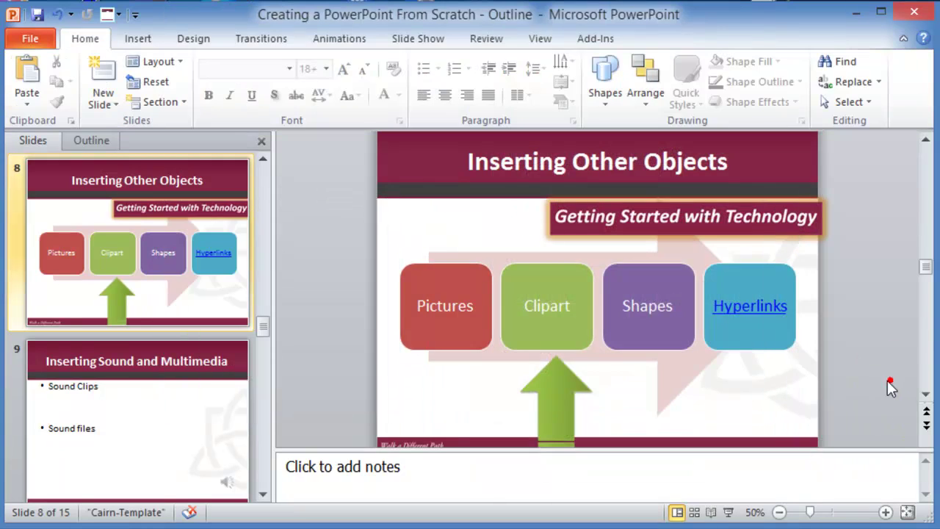
Step: Fill the Pictures block of the SmartArt graphic with the standard bright red color
click(707, 386)
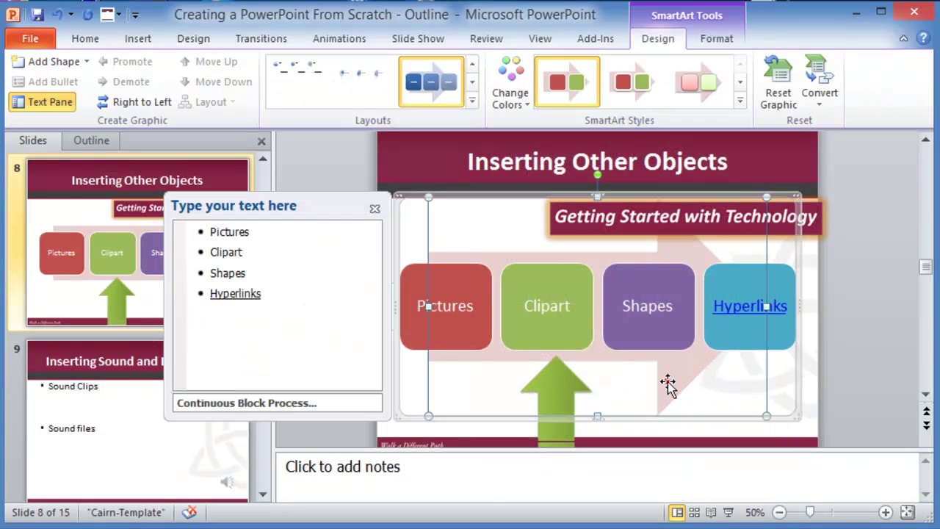
click(656, 343)
click(582, 330)
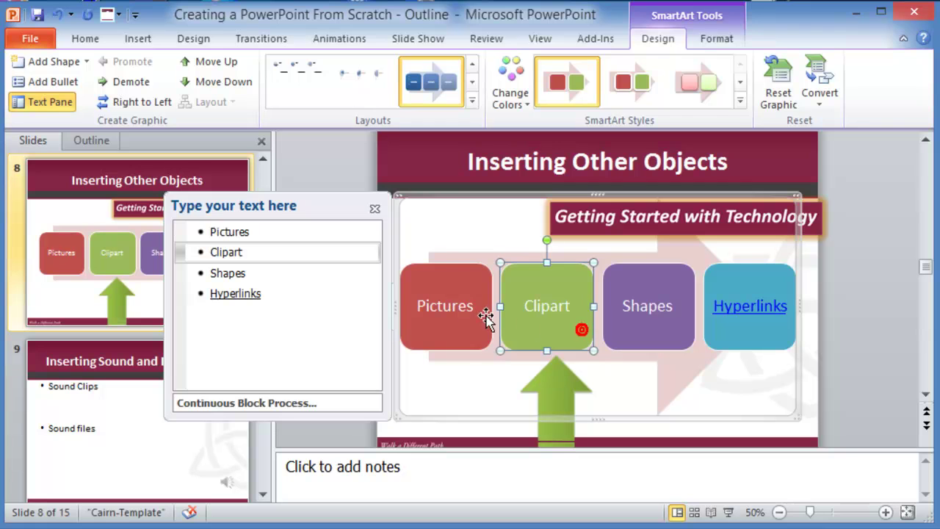
click(459, 308)
click(457, 348)
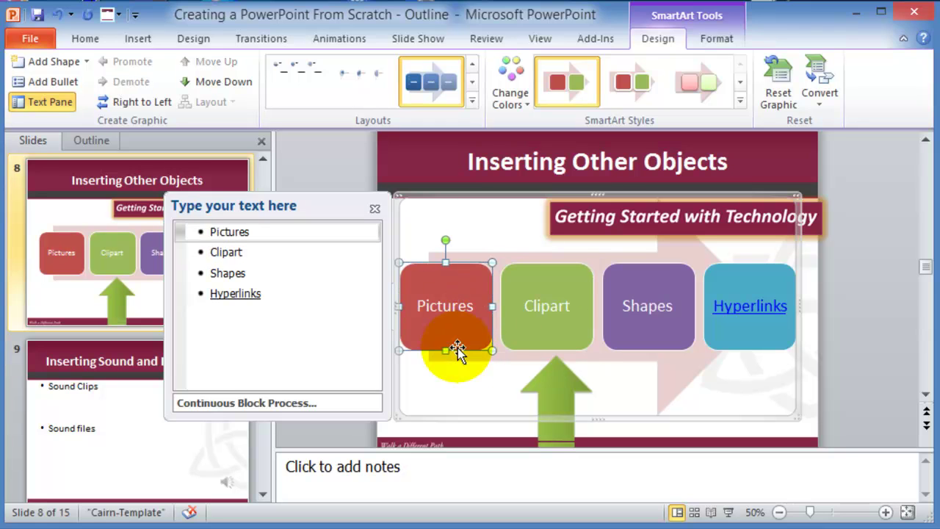
click(488, 287)
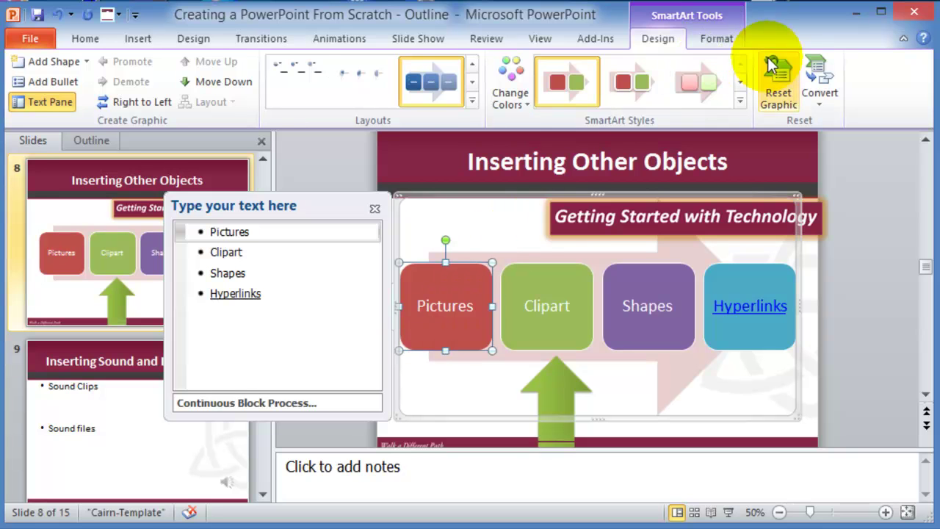
click(712, 39)
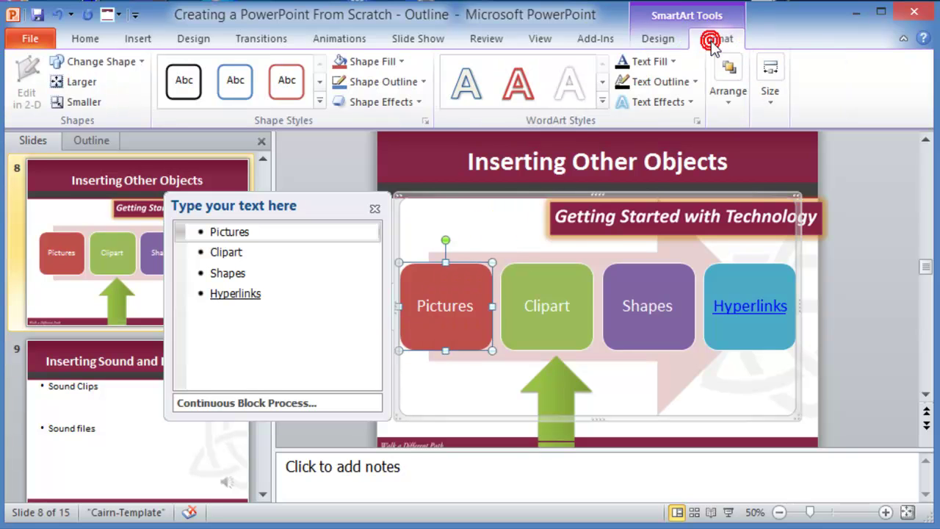
click(375, 62)
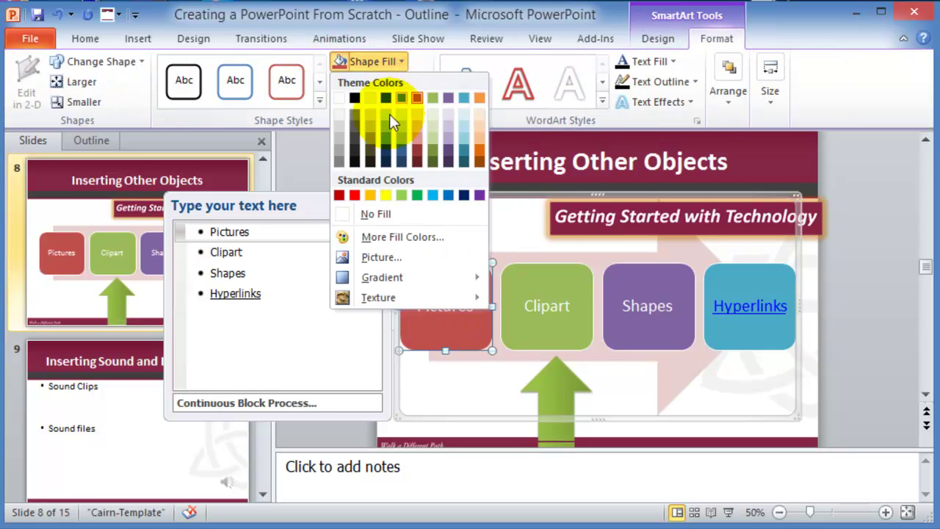
click(355, 196)
click(811, 413)
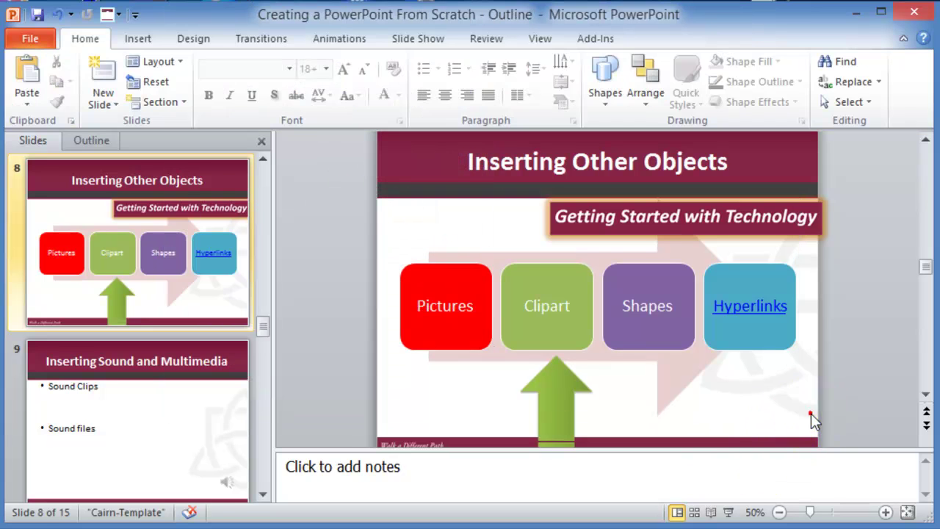